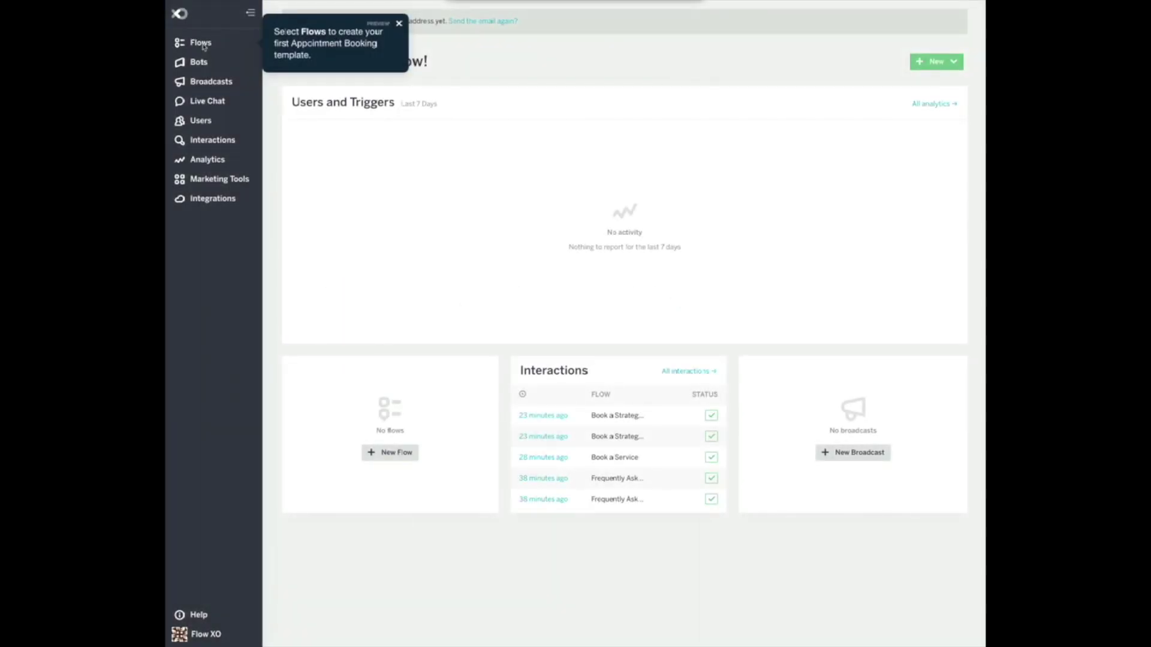
Go to the Flows page and start a new flow to pick a template.
left_click(201, 43)
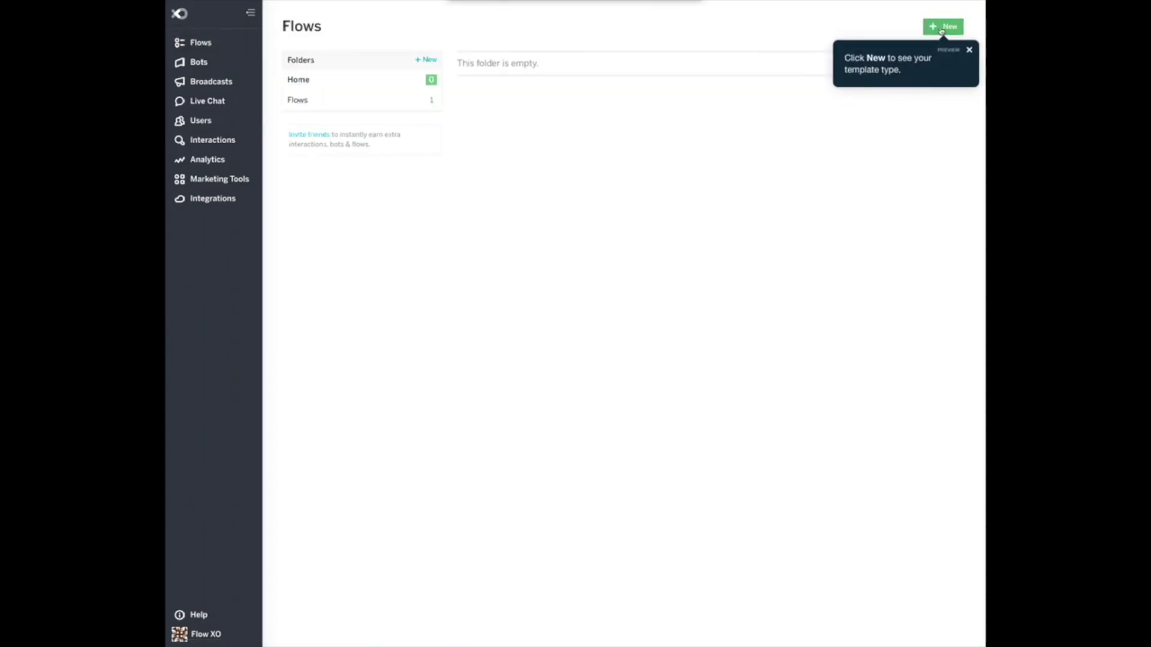
left_click(942, 29)
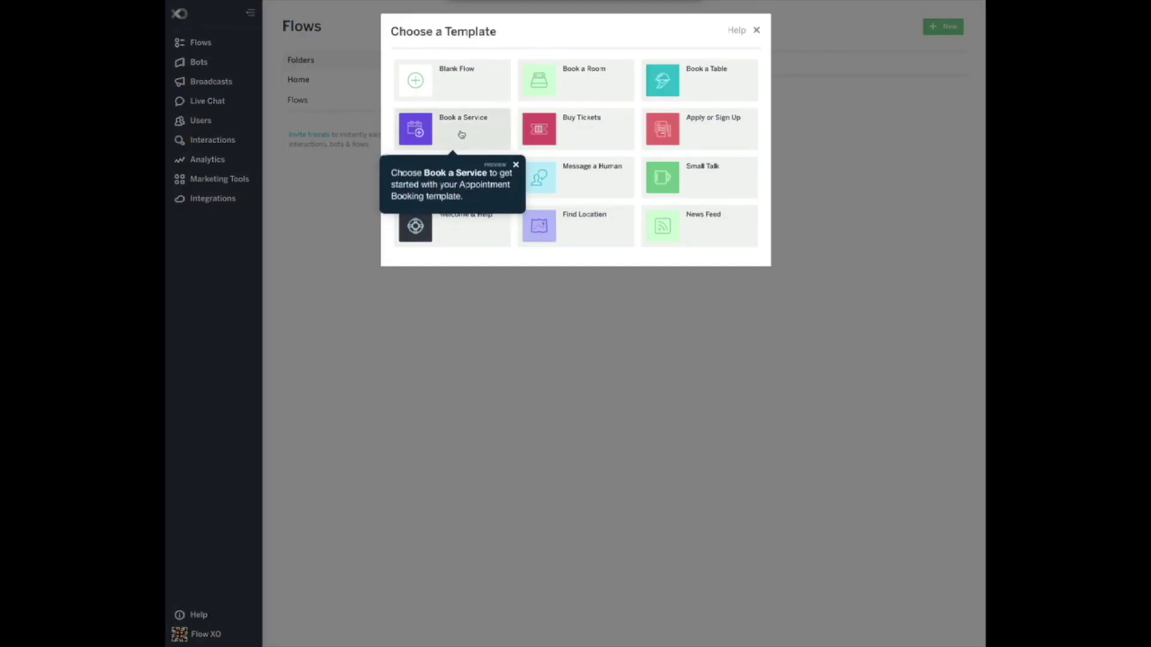
Create a flow from the Book a Service template and begin configuring it.
left_click(460, 130)
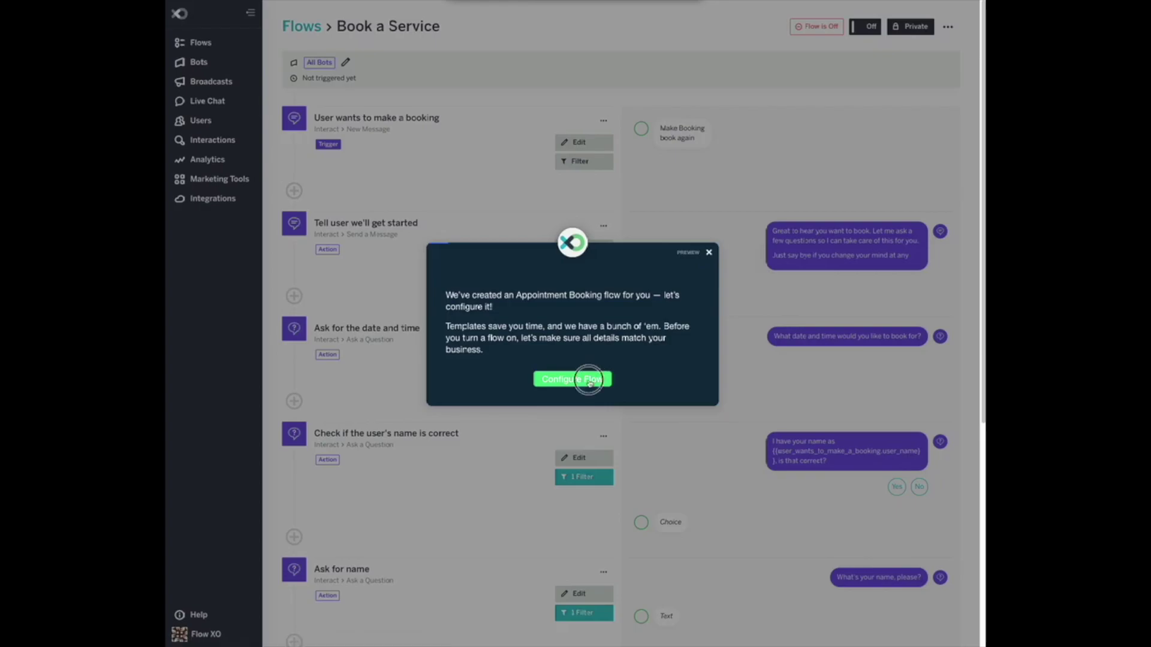
left_click(588, 378)
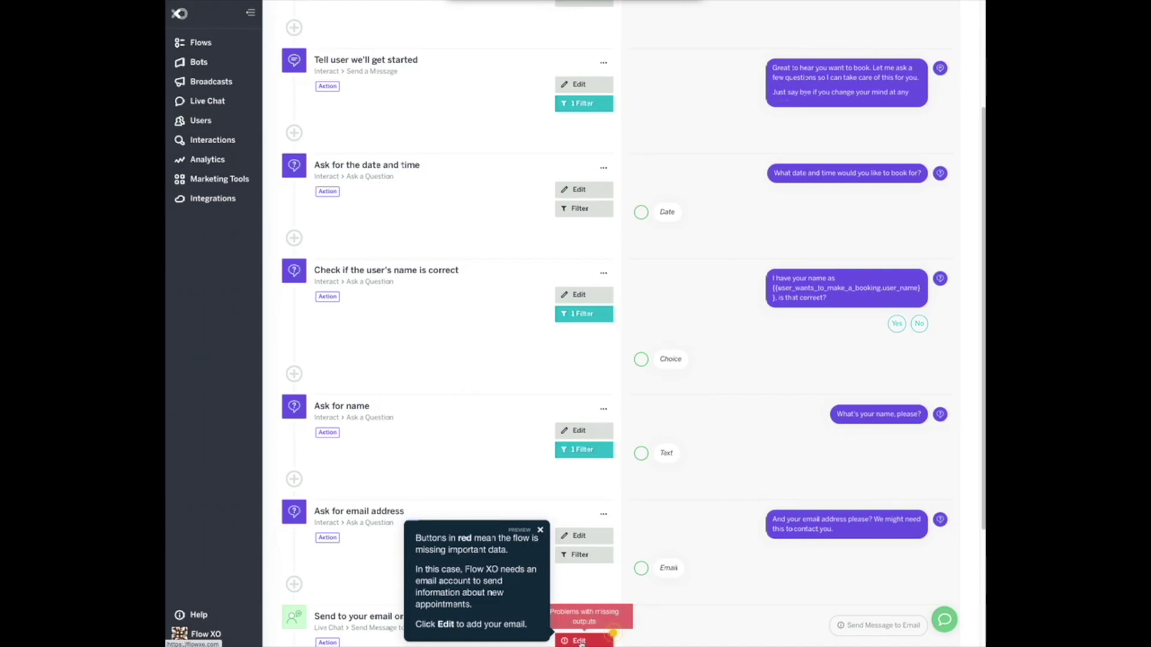
Replace the email step's placeholder recipient with the support e-mail address and save without filters.
left_click(578, 641)
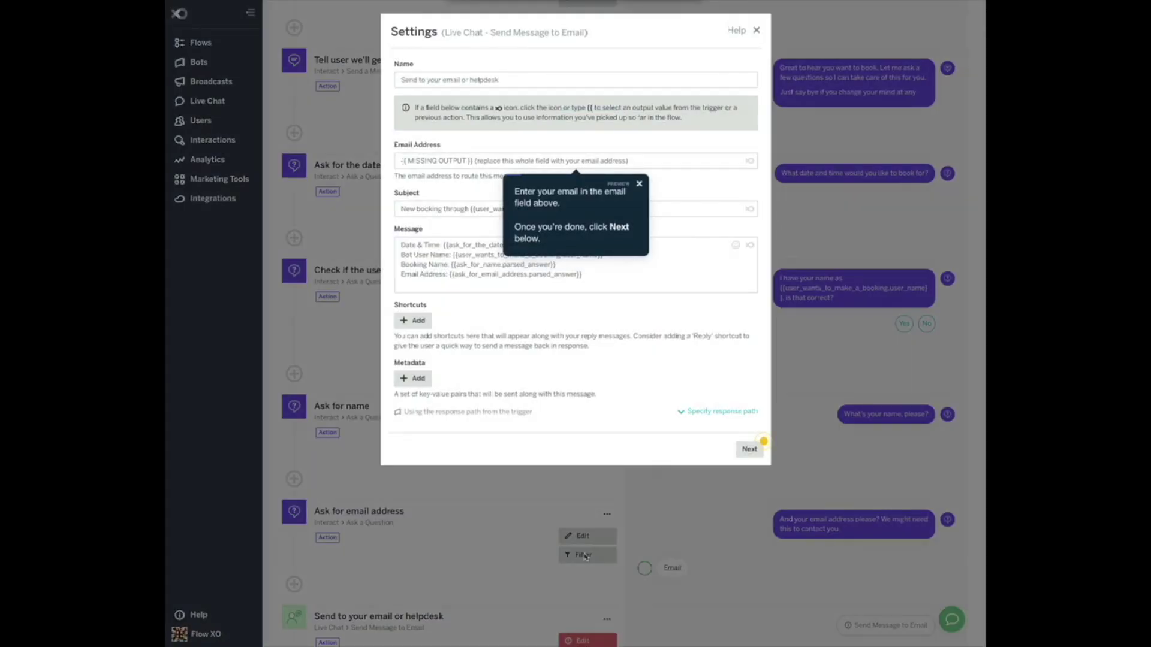
left_click(650, 158)
left_click_drag(650, 158, 367, 157)
key("BackSpace")
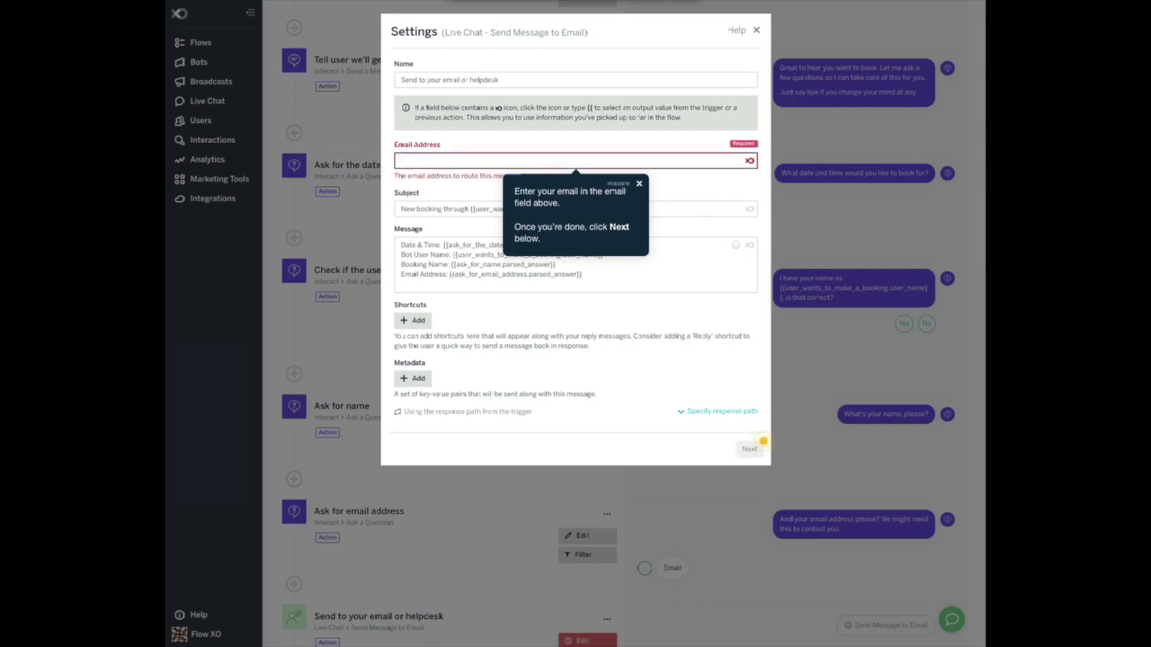
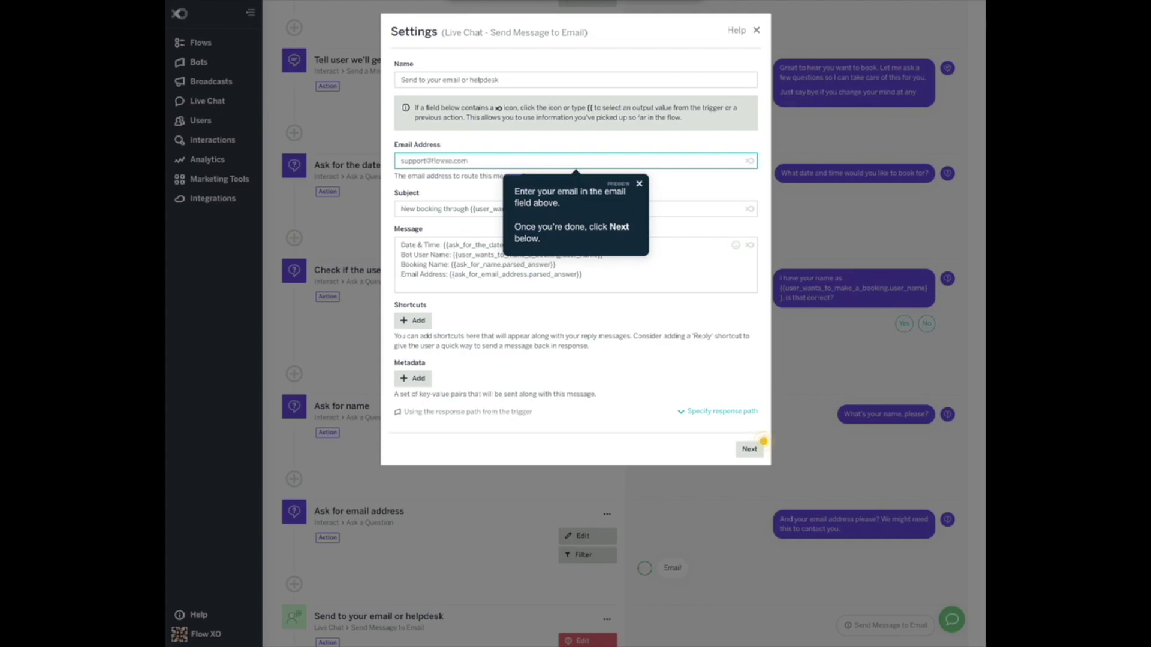
left_click(753, 454)
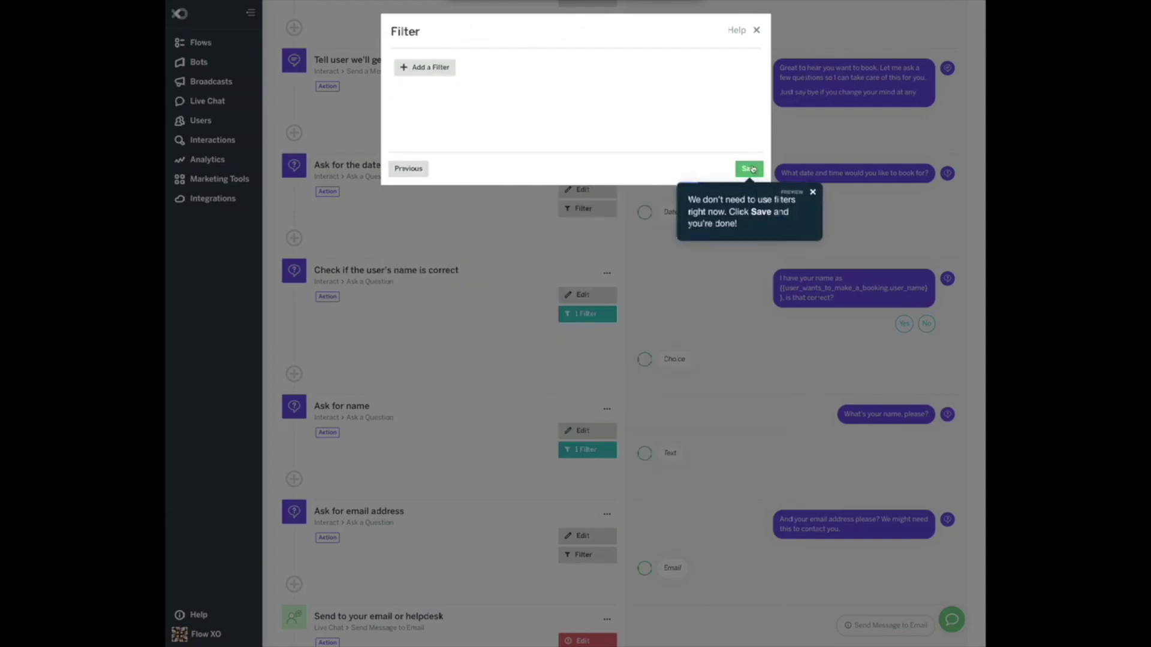
left_click(752, 170)
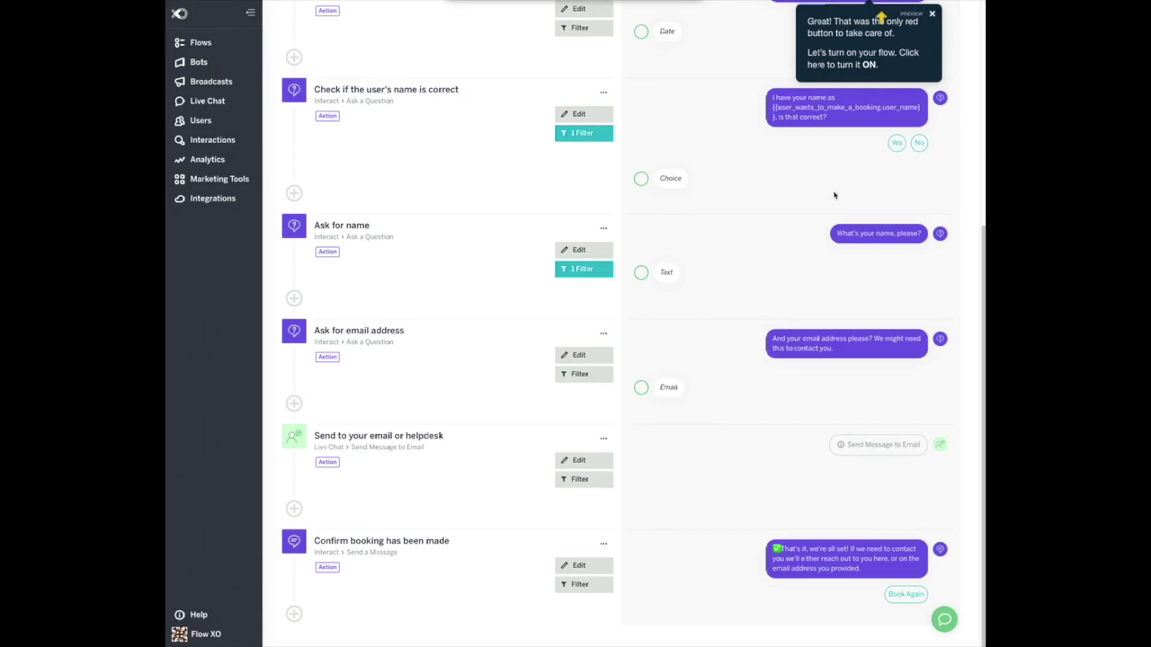
Switch the Book a Service flow on and continue to customising its steps.
scroll(834, 195, "up", 3)
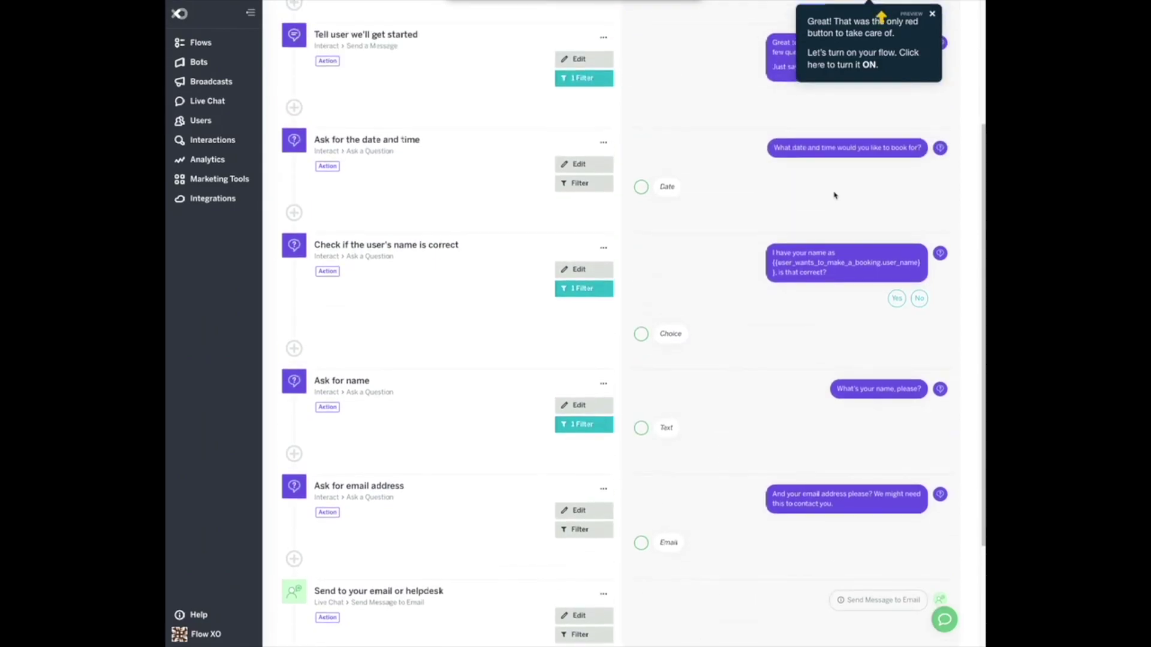
scroll(834, 195, "up", 3)
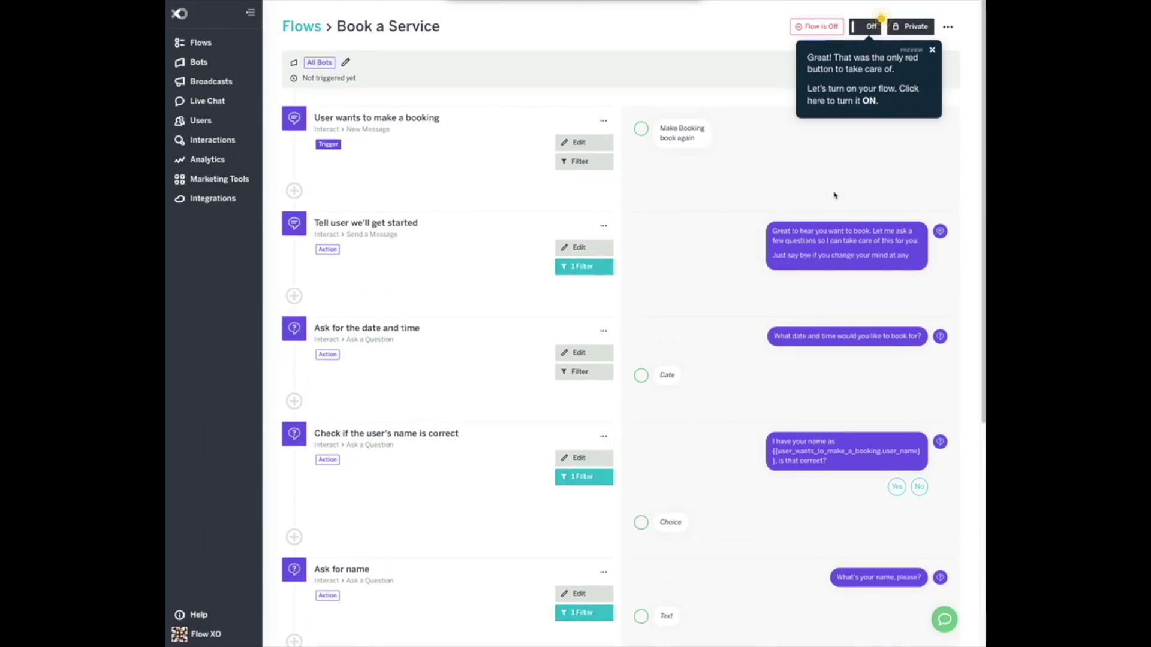
left_click(871, 27)
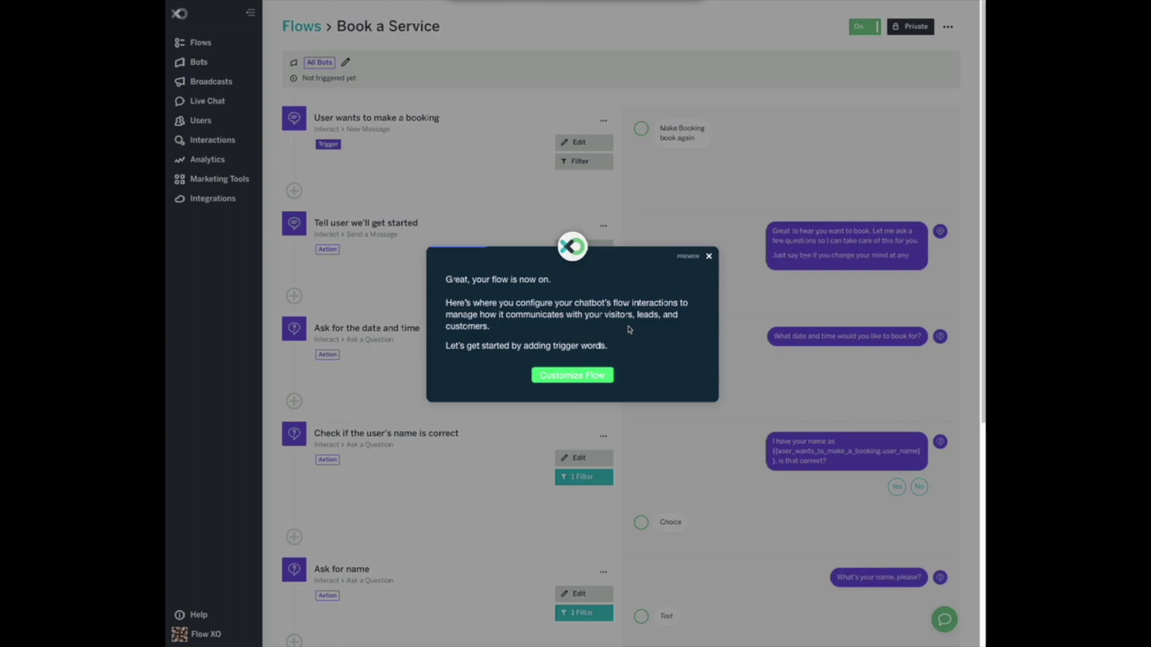
left_click(579, 378)
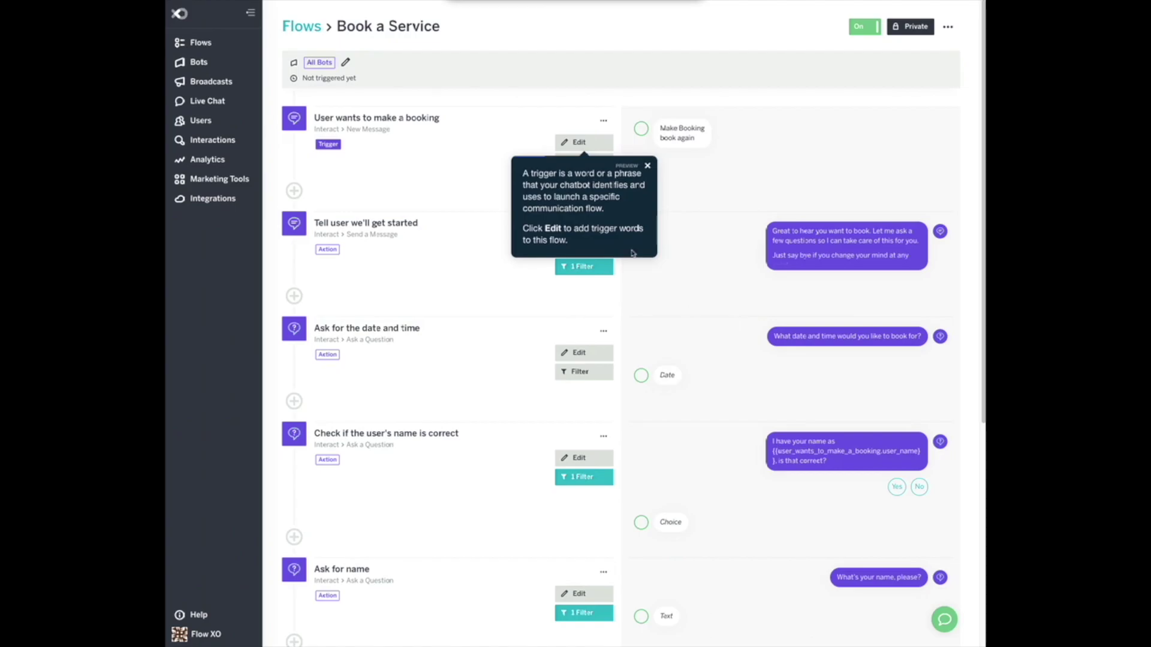
Add 'book strategy session', 'book session' and 'book' as trigger phrases and save without filters.
left_click(583, 143)
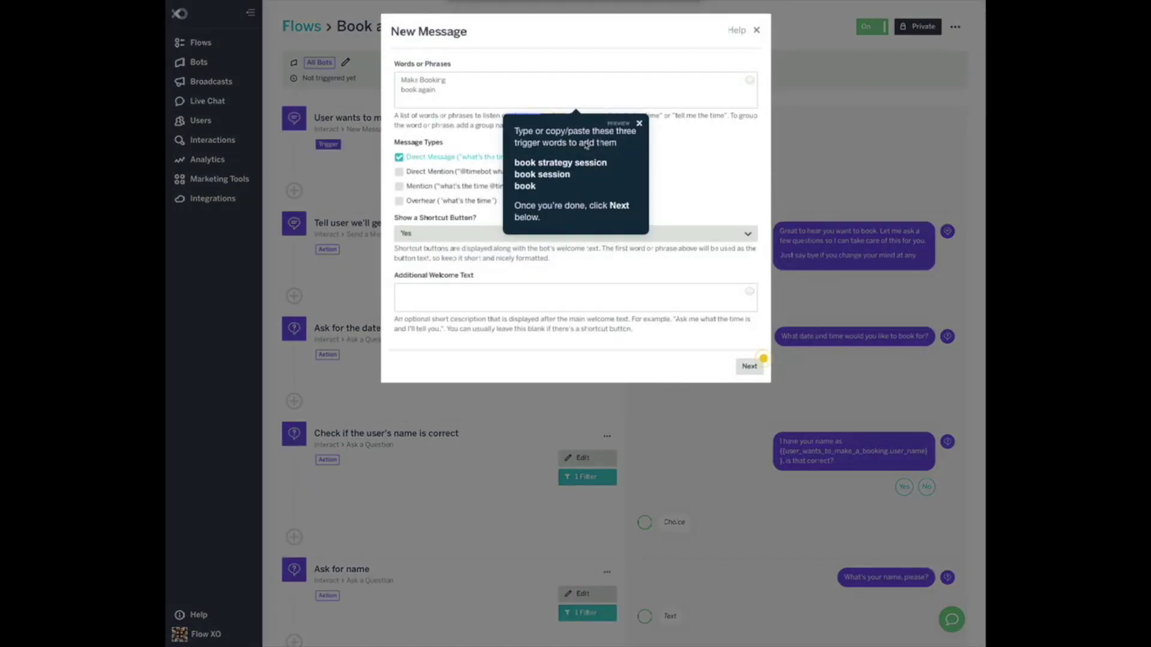
left_click_drag(514, 162, 540, 187)
key("ctrl+c")
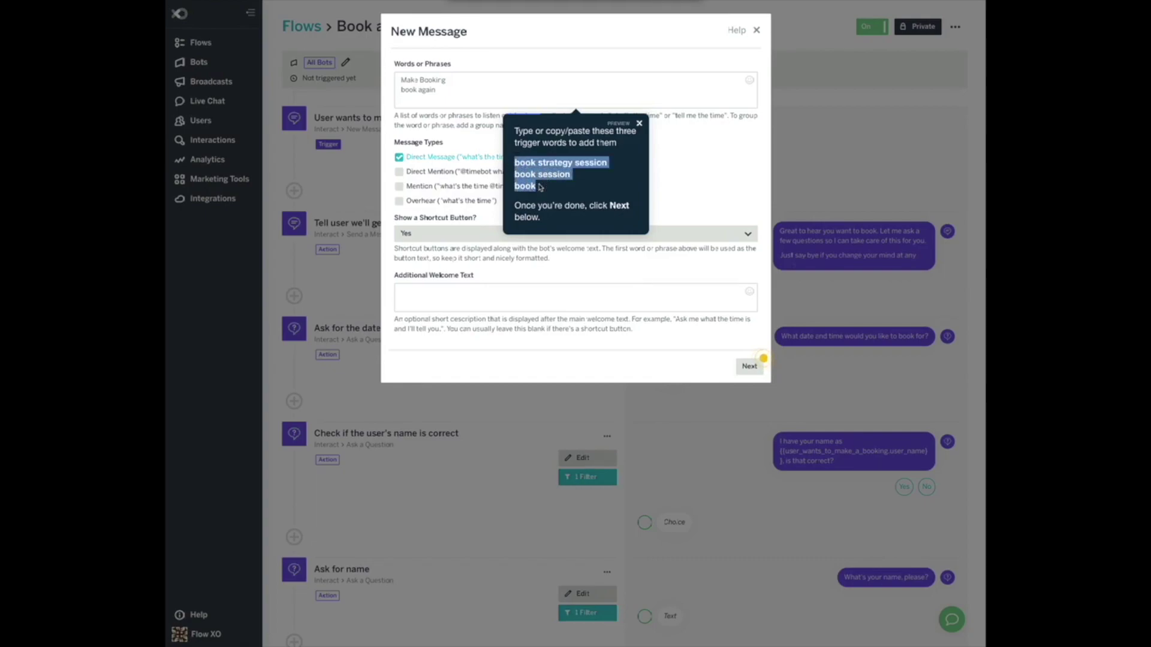
left_click(447, 91)
key("Return")
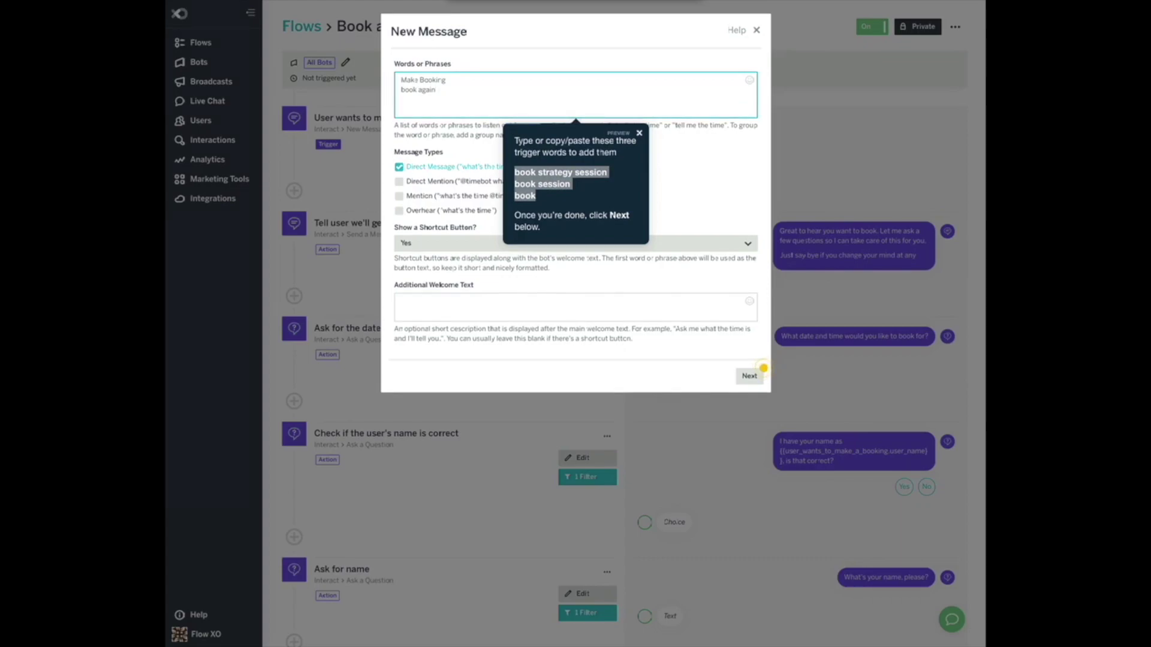
key("ctrl+v")
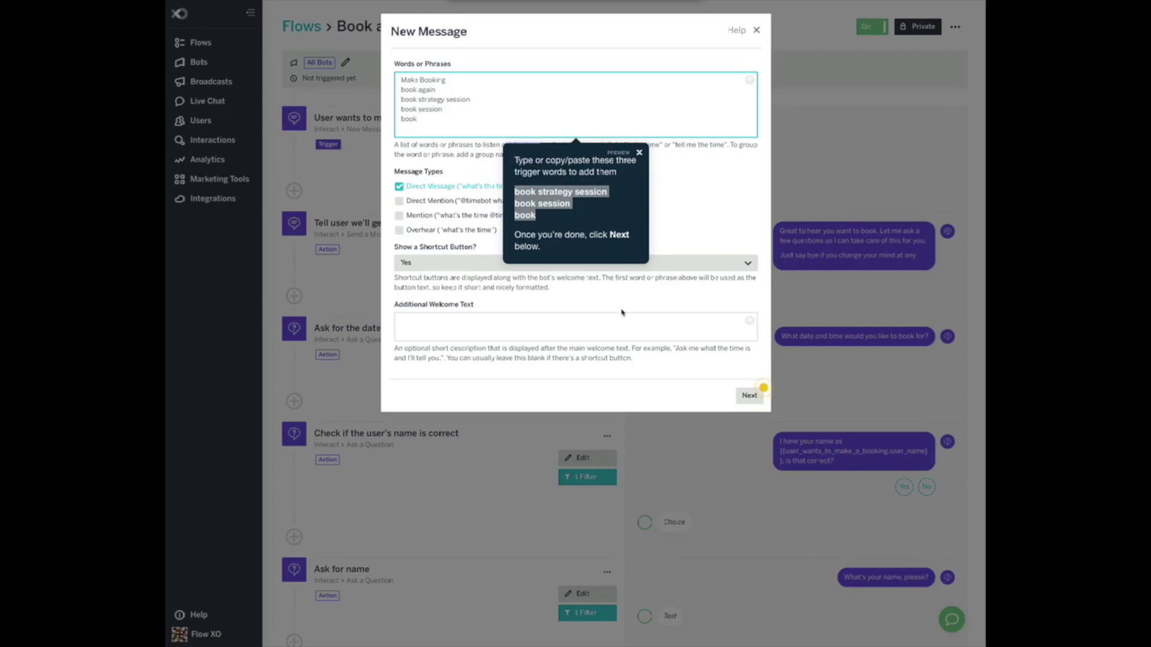
left_click(709, 355)
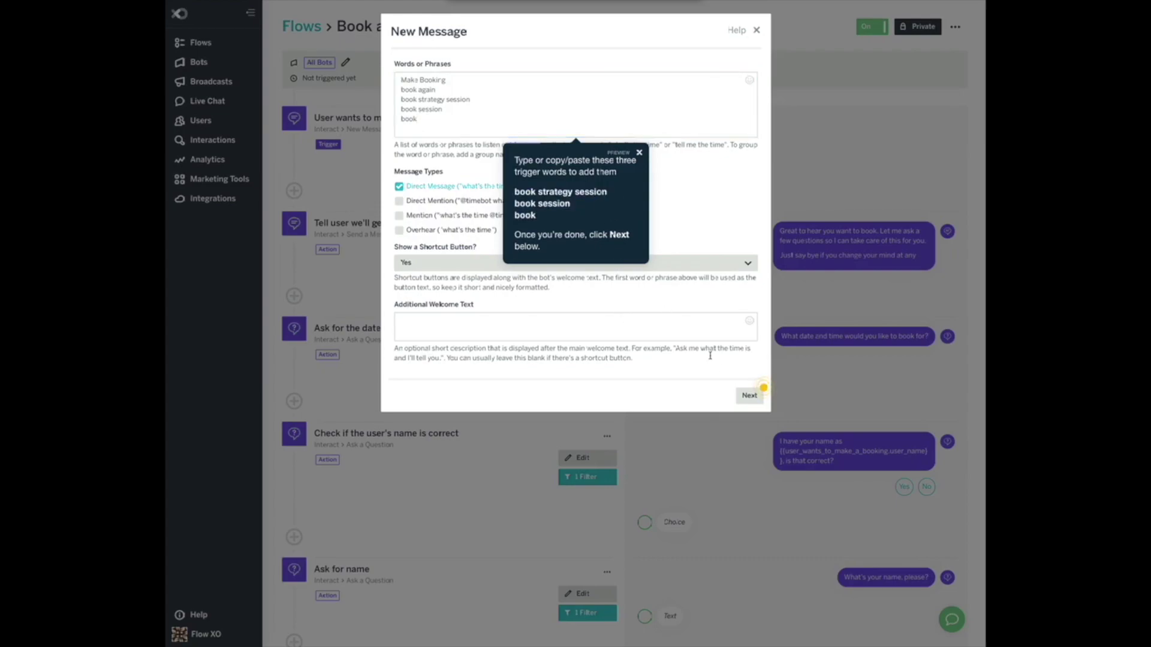
left_click(750, 396)
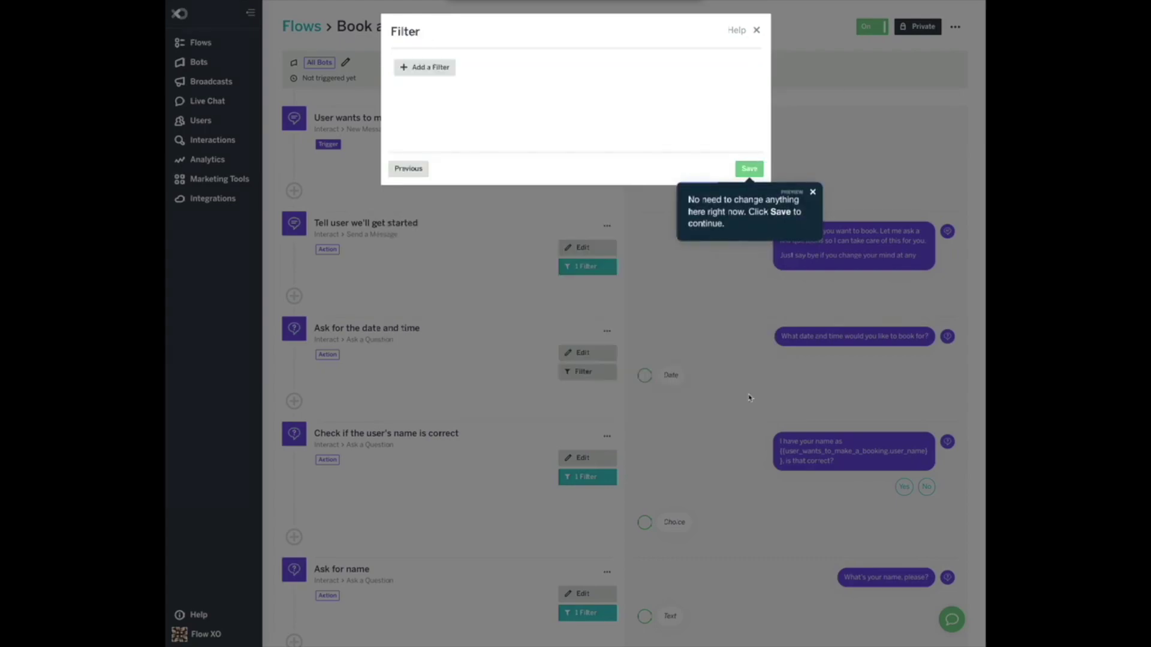
left_click(749, 169)
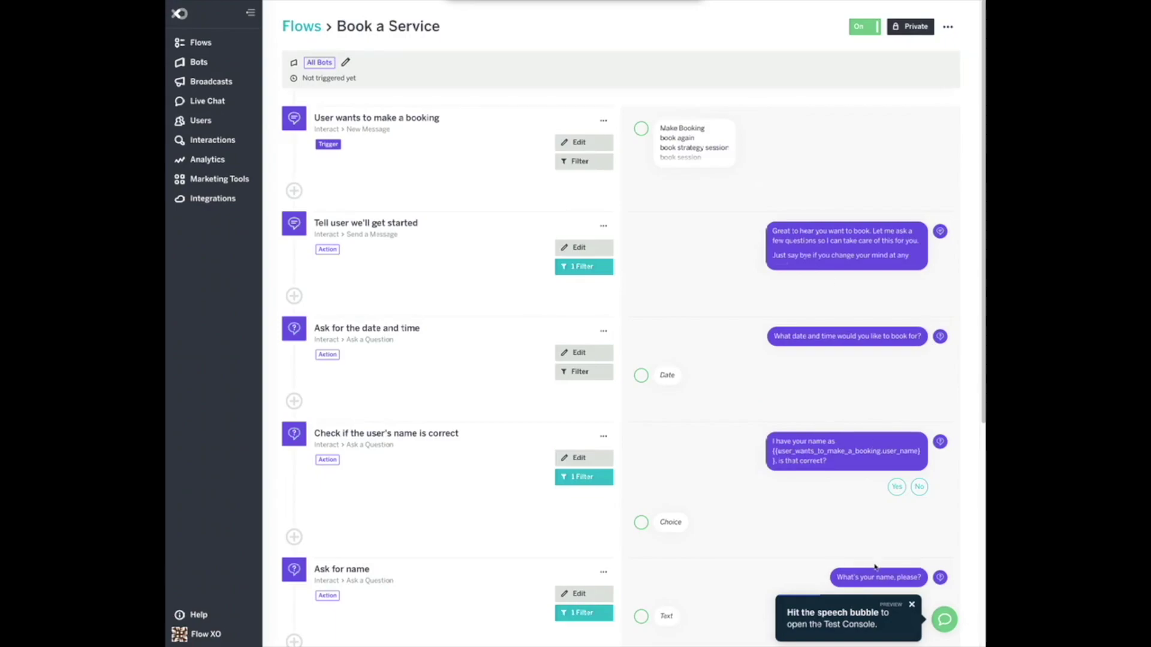
In the Test Console, send 'book session' to start a test booking chat.
left_click(943, 621)
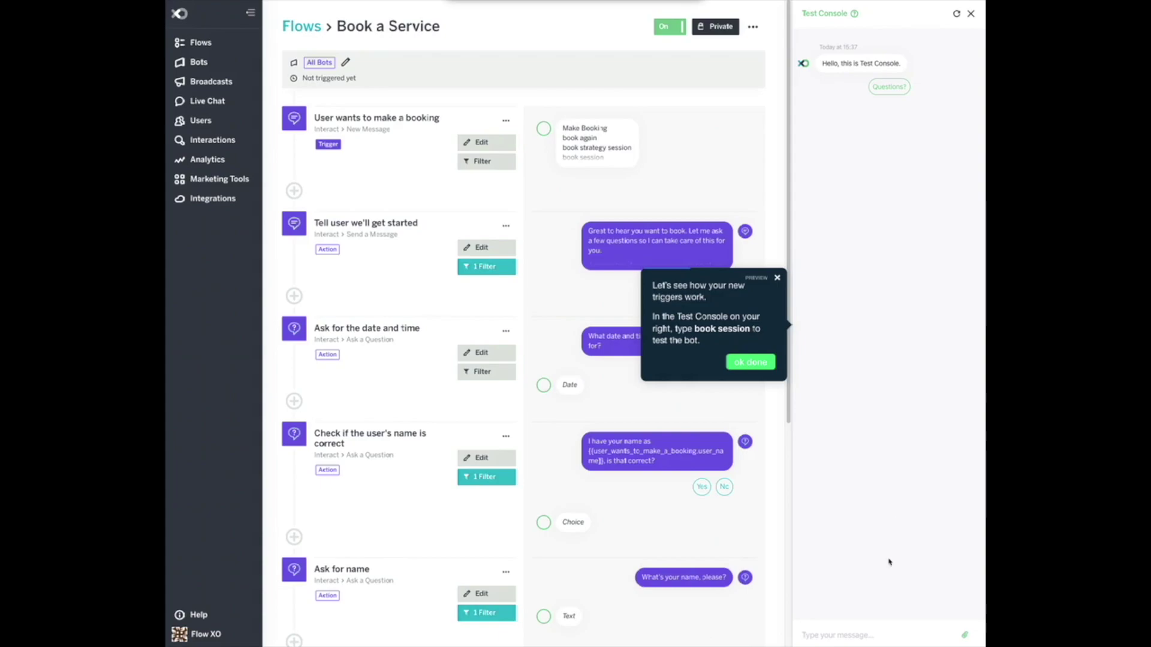
left_click(865, 622)
type("book session")
key("Return")
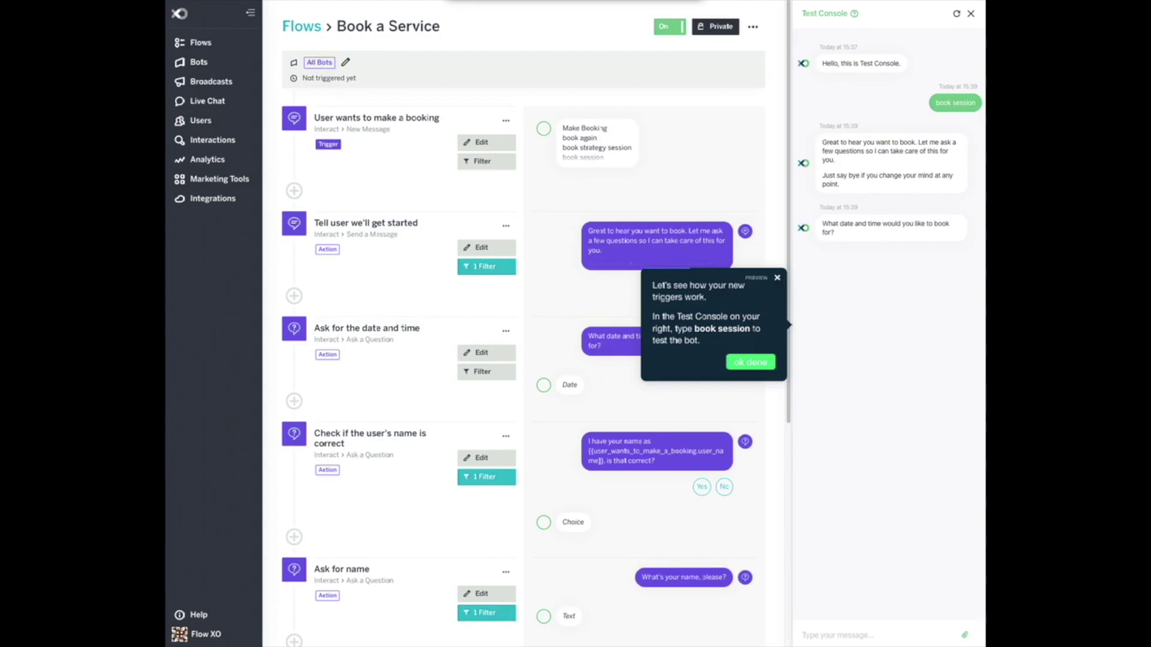
Answer with 'tomorrow at 10am', a test name and a contact e-mail, then dismiss the tip.
type("tomorrow at 10am")
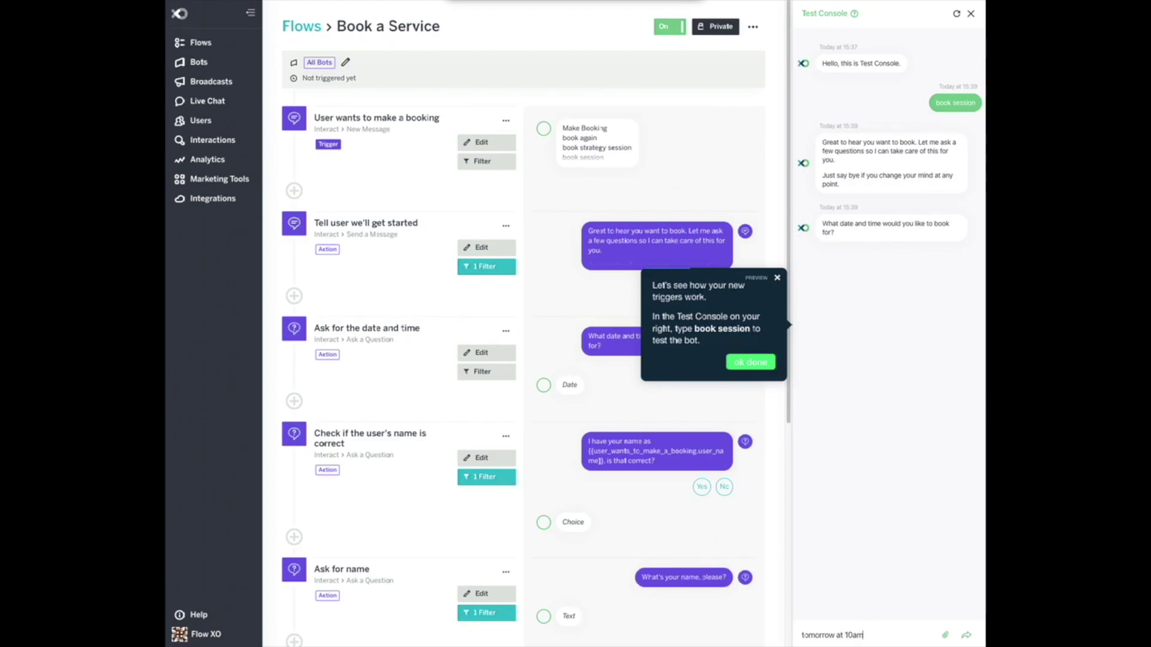
key("Return")
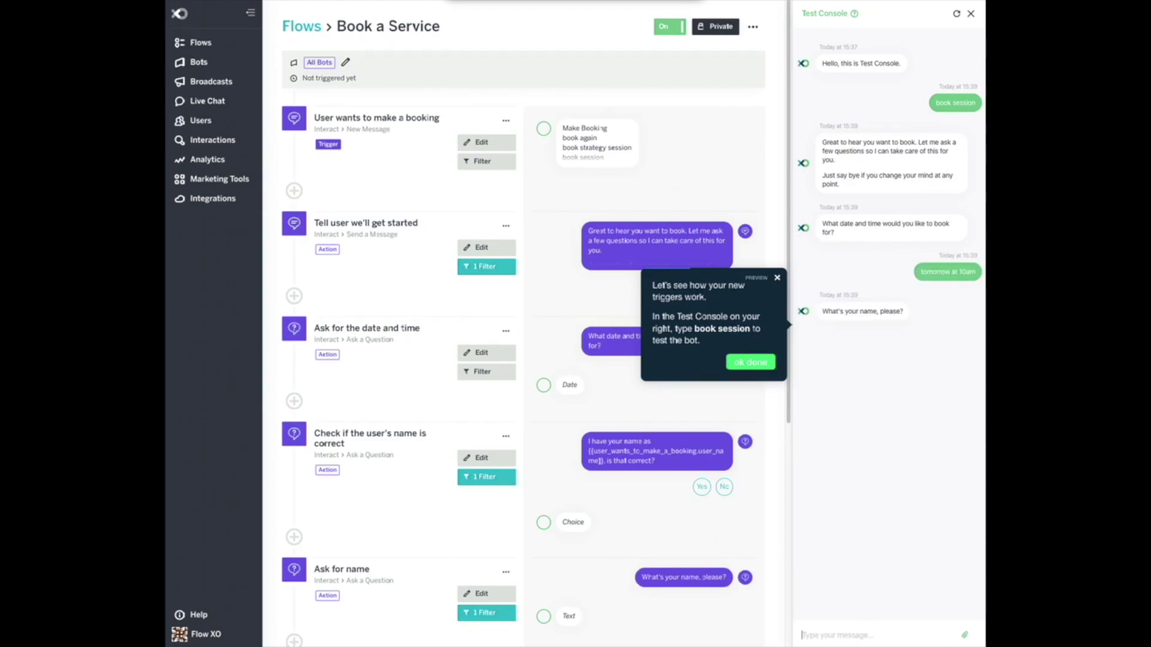
type("John")
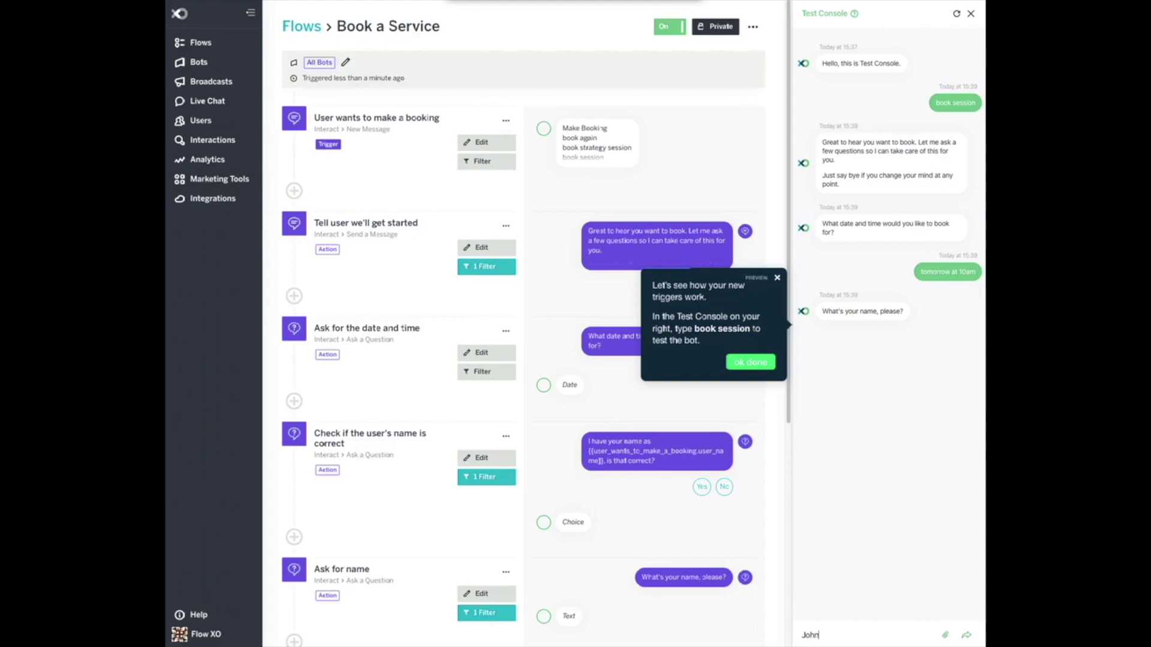
key("Return")
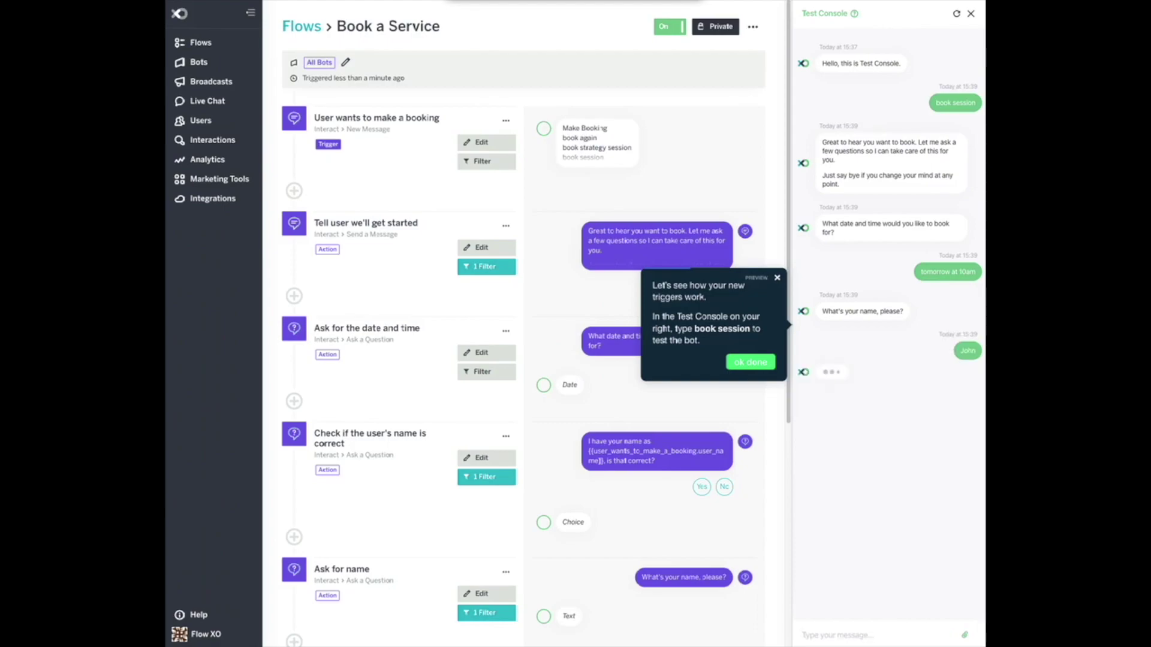
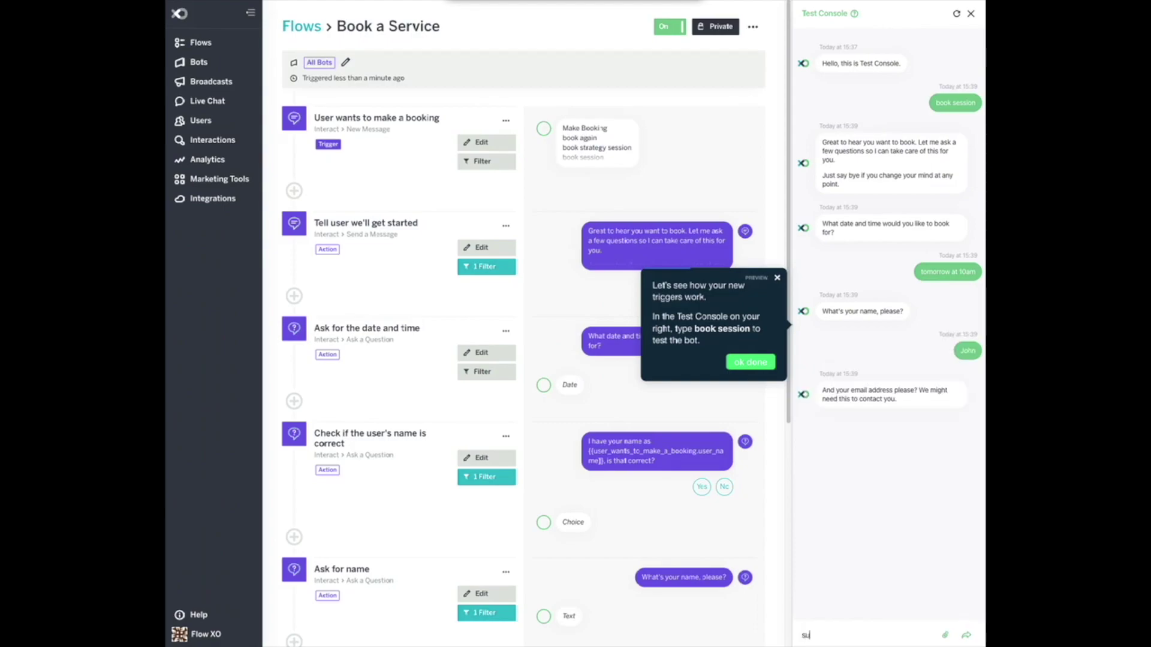
key("Return")
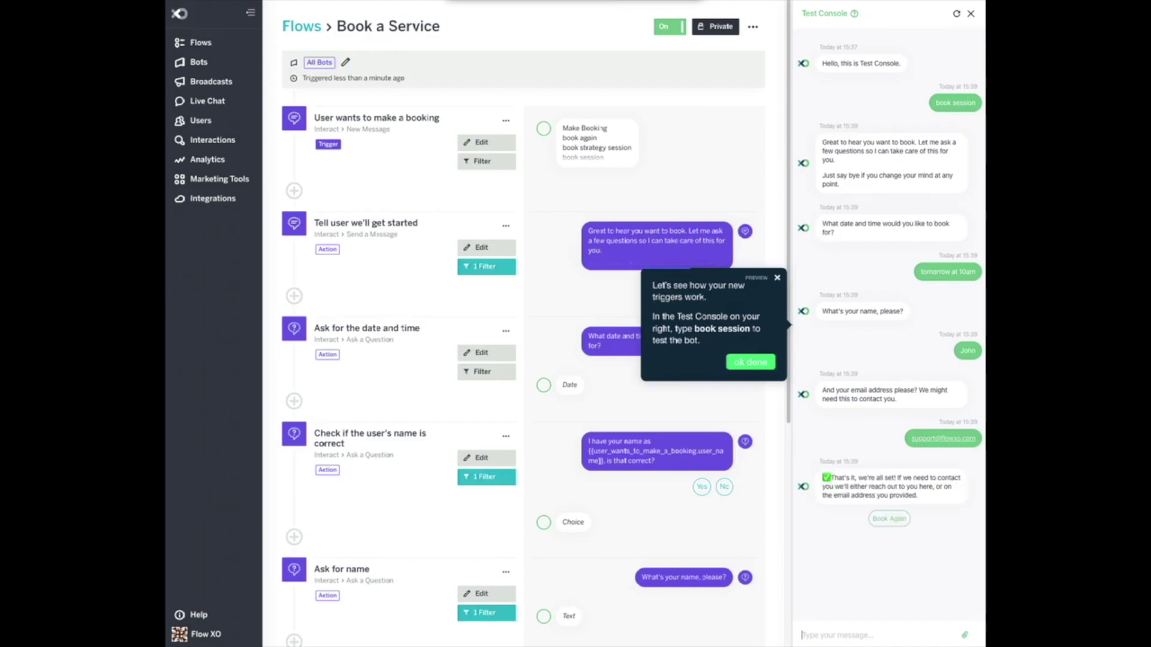
left_click(755, 362)
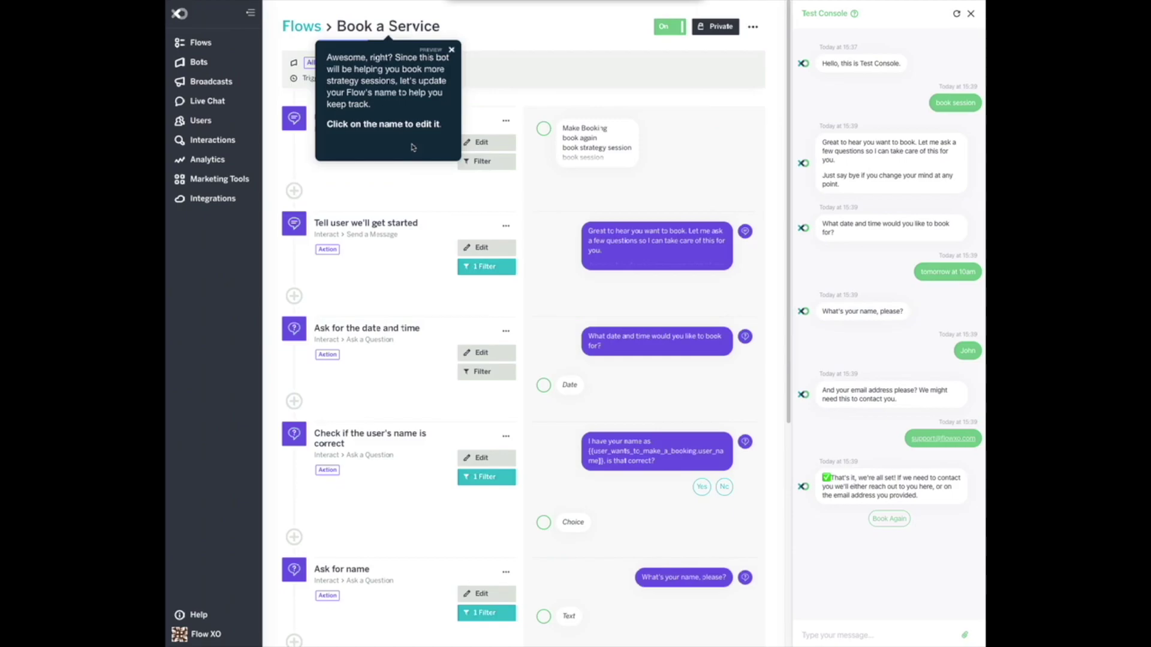
Replace the flow title Book a Service with 'Book a Strategy Session' and save it.
left_click(400, 28)
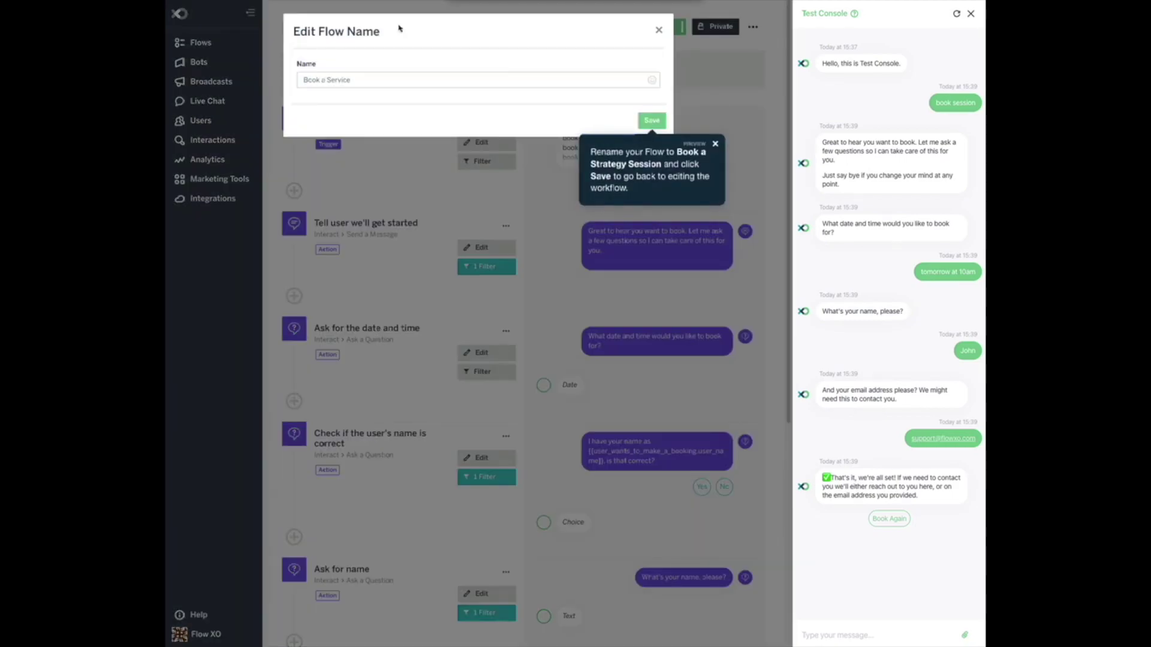
left_click_drag(367, 81, 290, 82)
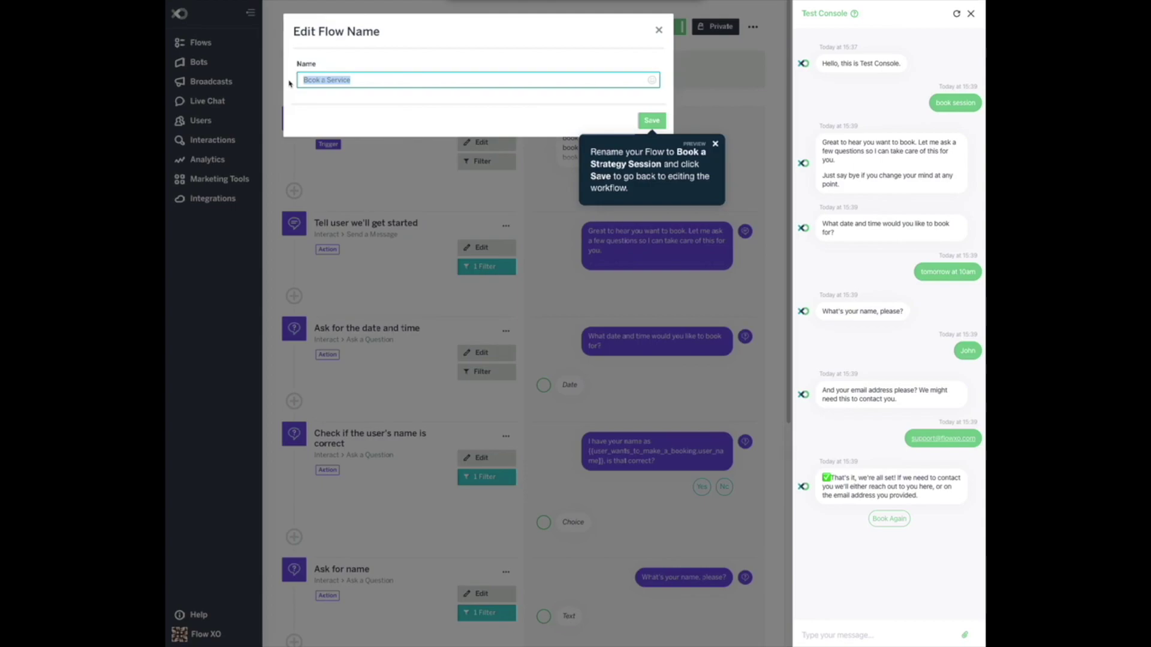
key("BackSpace")
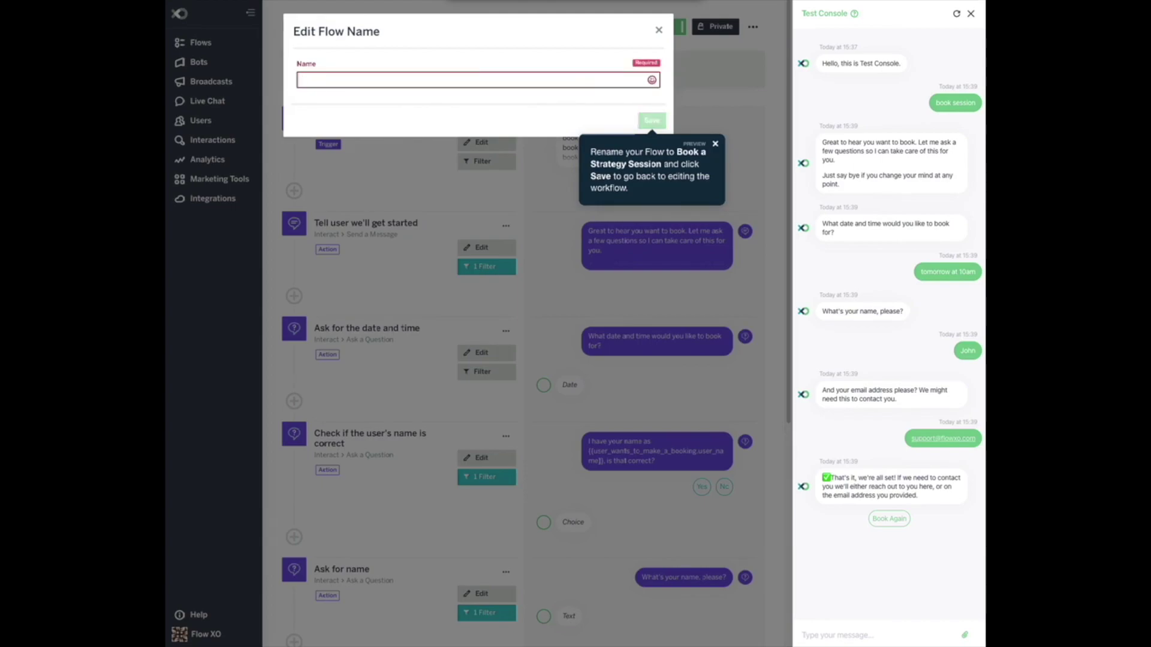
type("Book a Strategy Session")
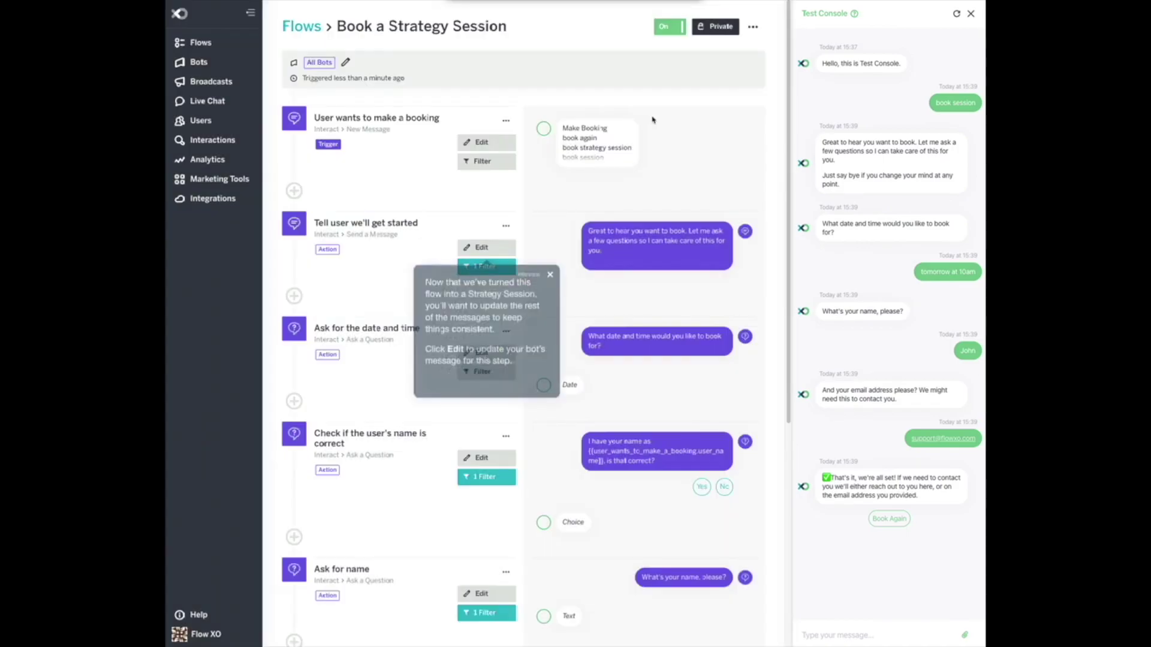
left_click(652, 120)
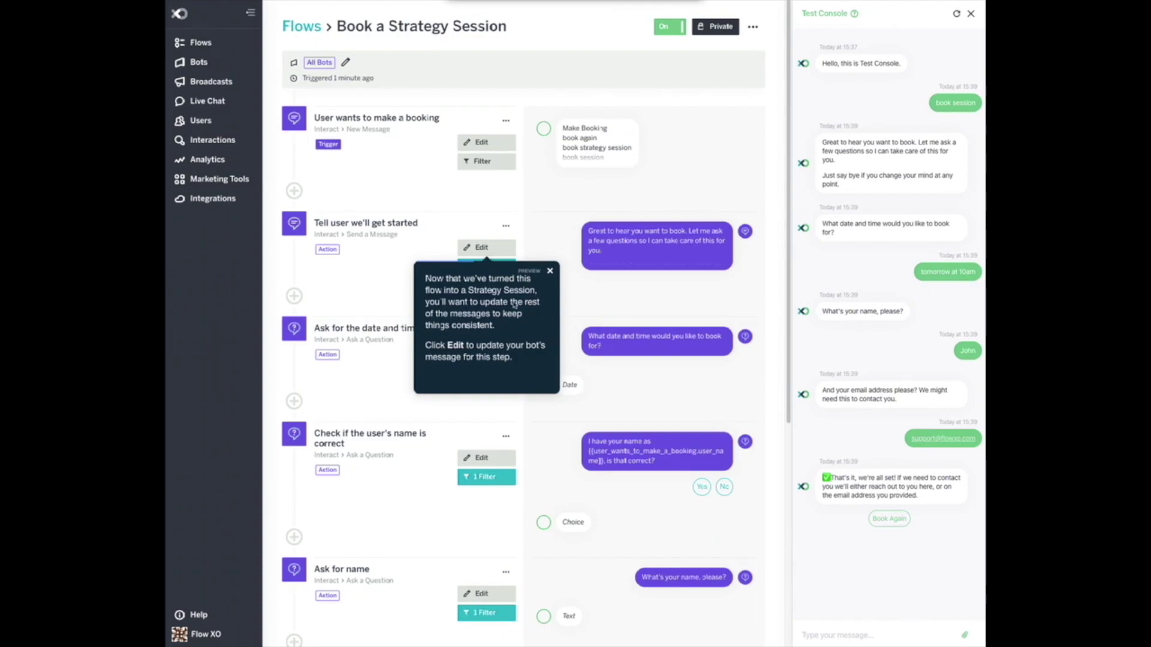
Change the getting-started reply to 'Great to hear you want to book a strategy session' and save.
left_click(480, 246)
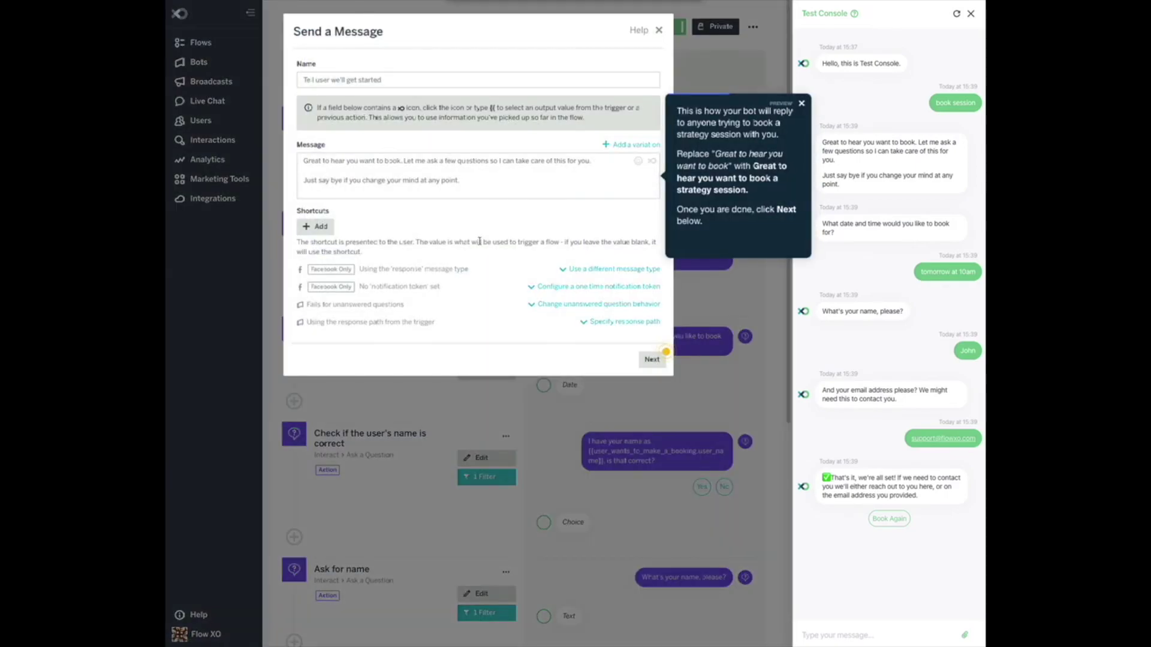
left_click(400, 161)
type("a")
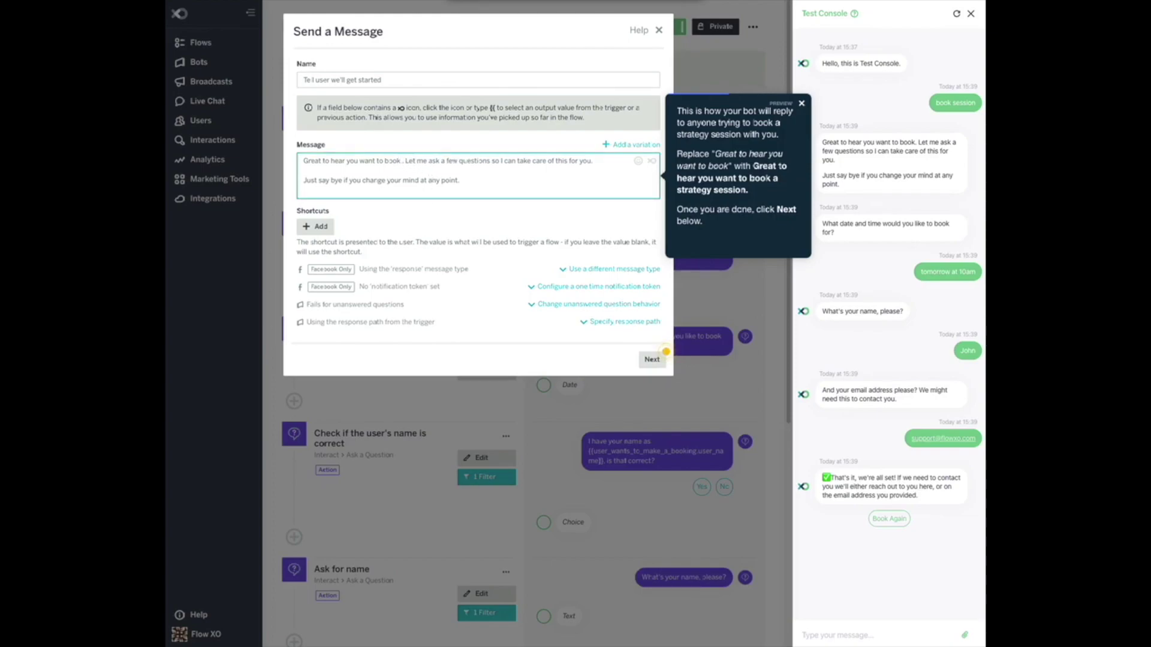
type(" strategy")
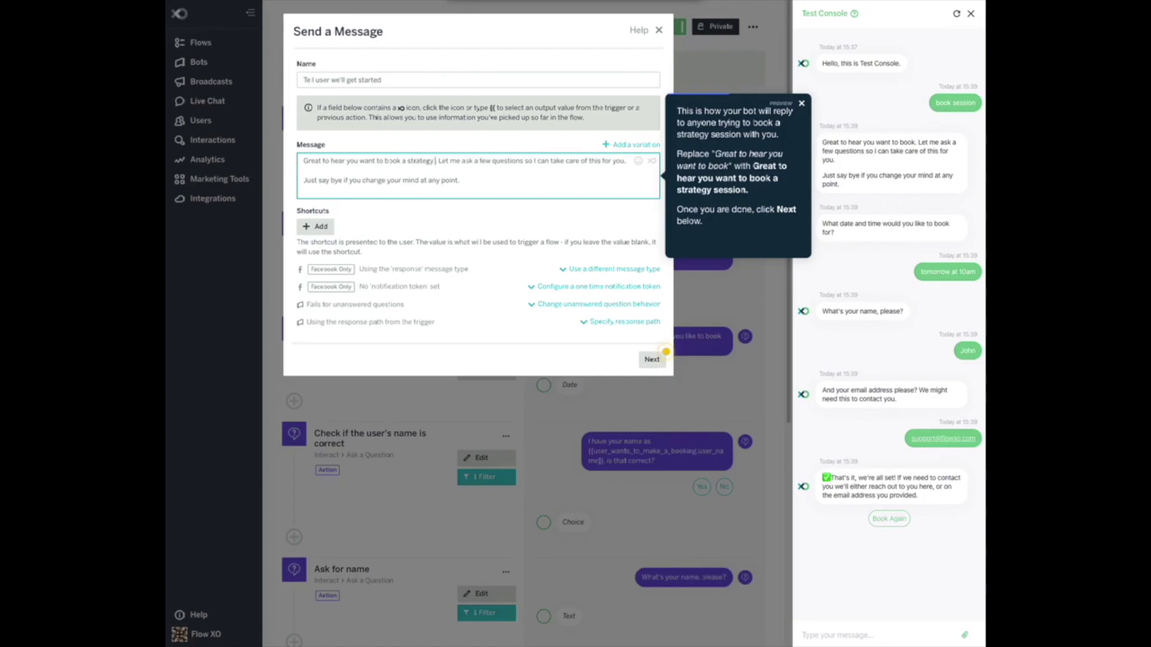
type(" session")
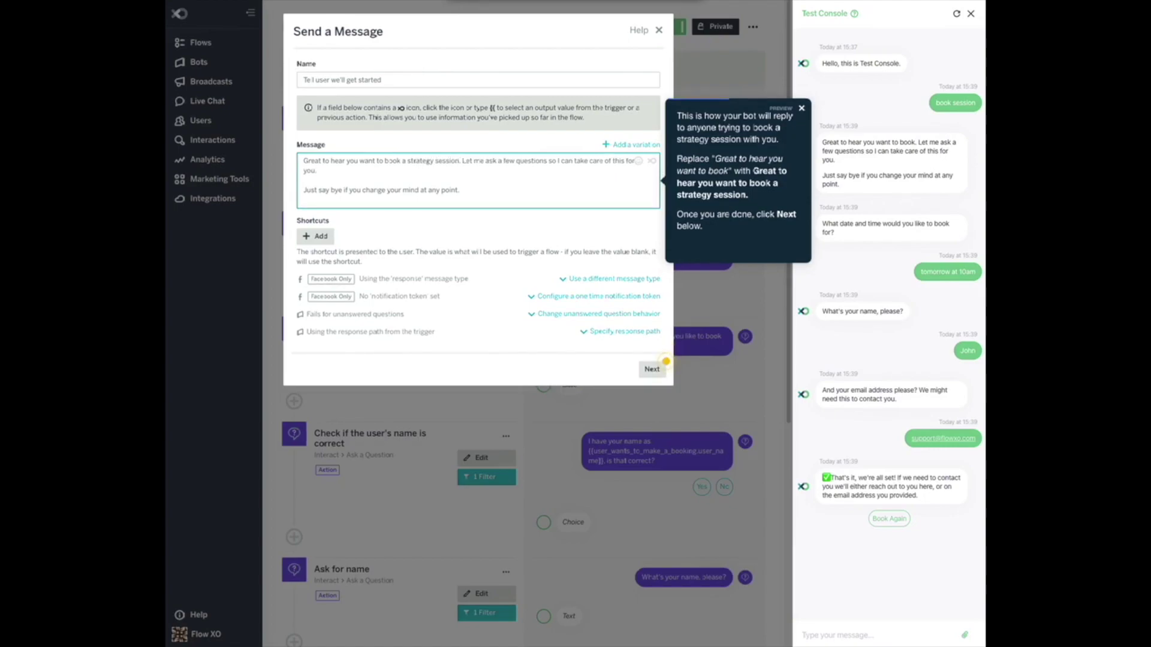
left_click(652, 370)
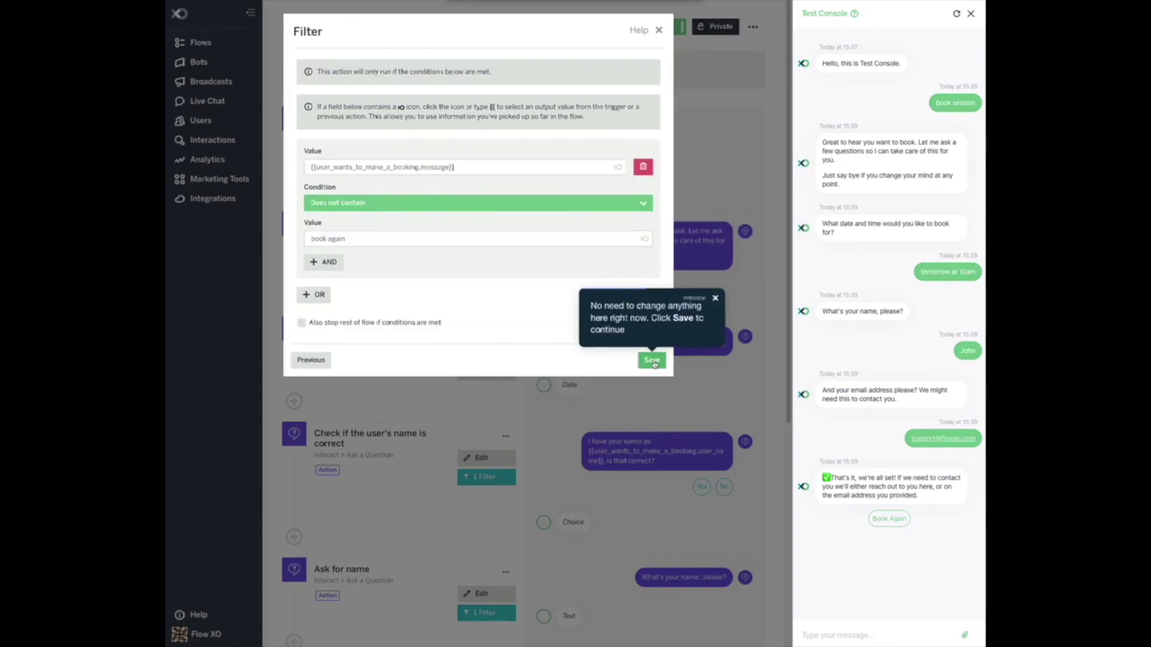
left_click(653, 362)
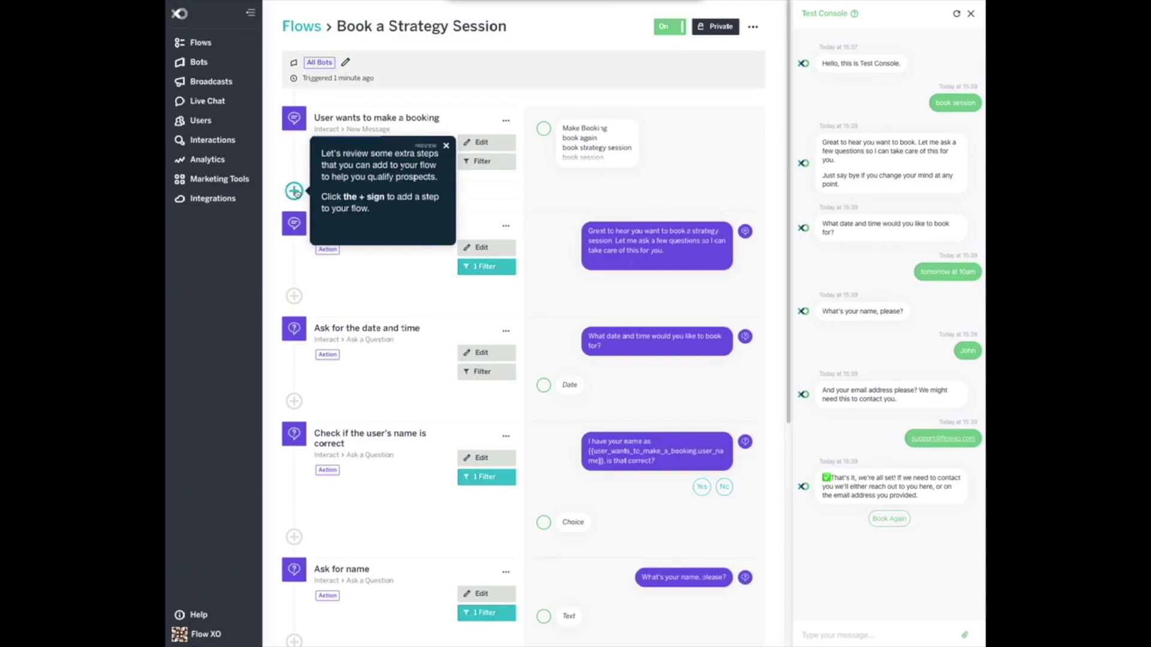
Add a Choice-type Ask a Question step after the trigger asking 'What's your budget for this project?'.
left_click(294, 191)
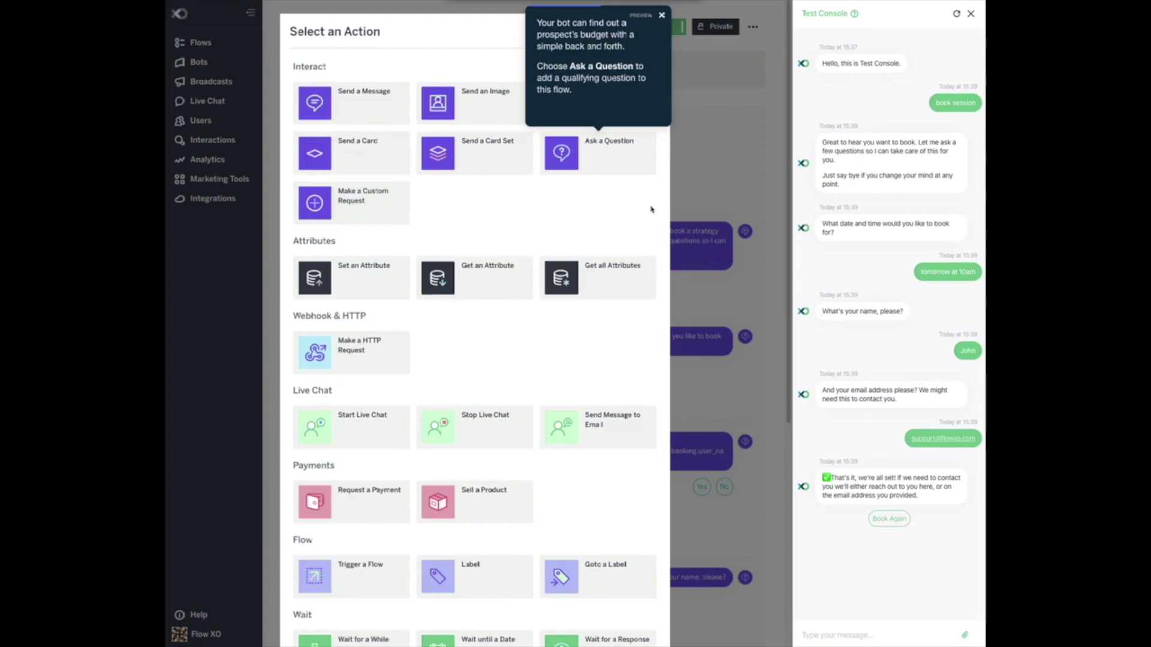
left_click(619, 153)
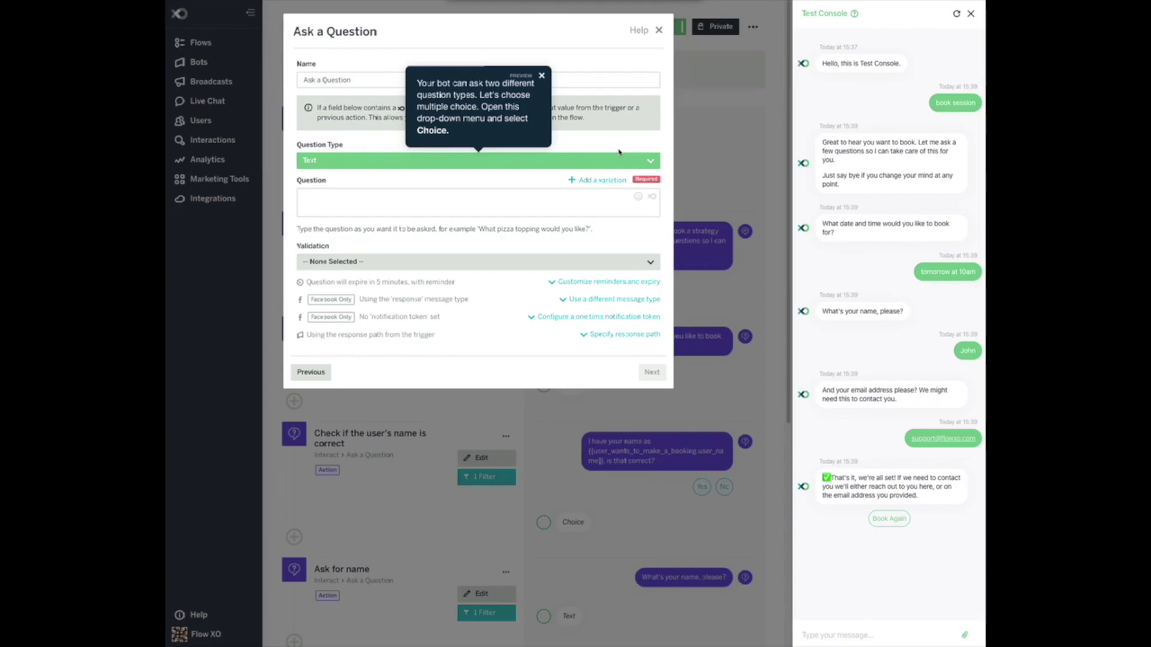
left_click(564, 161)
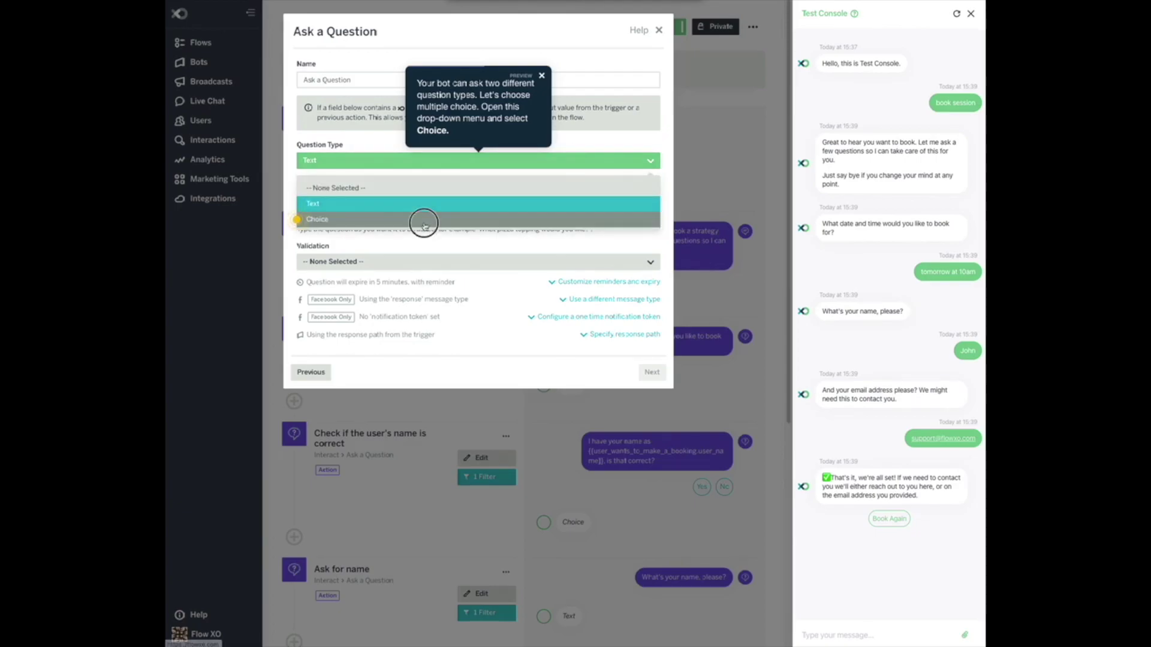
left_click(424, 221)
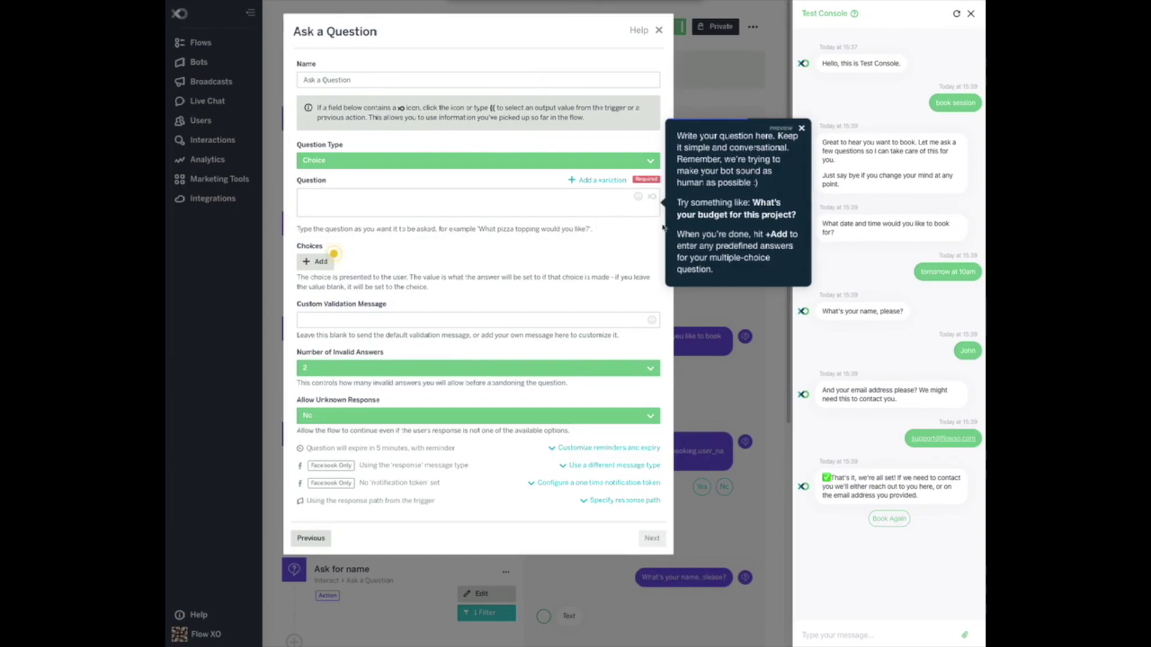
left_click(497, 209)
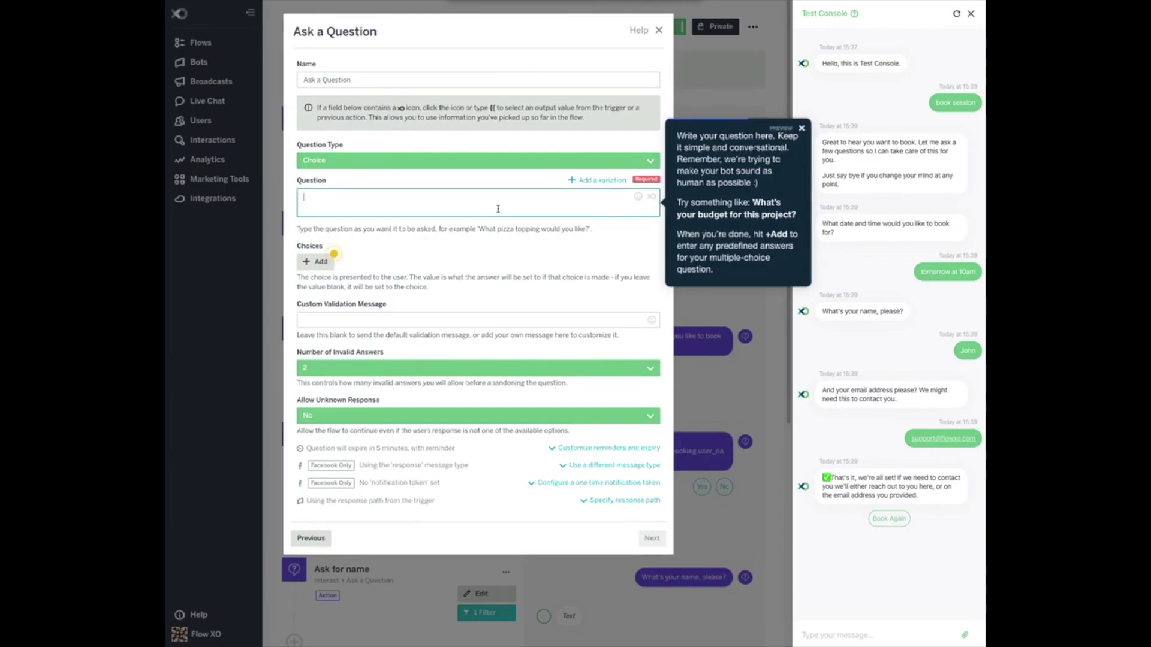
type("What's")
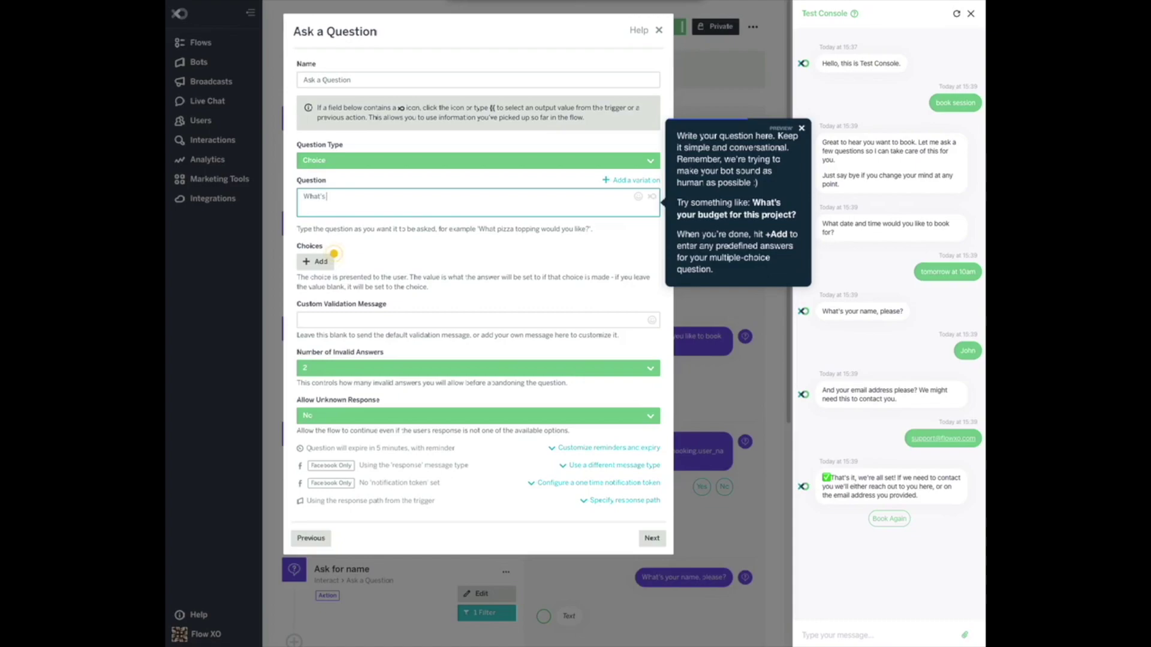
type(" your budget for this project?")
Add choices 'Less than $1000' (value 1) and '$1000 and higher' (value 2), then save the step.
left_click(318, 262)
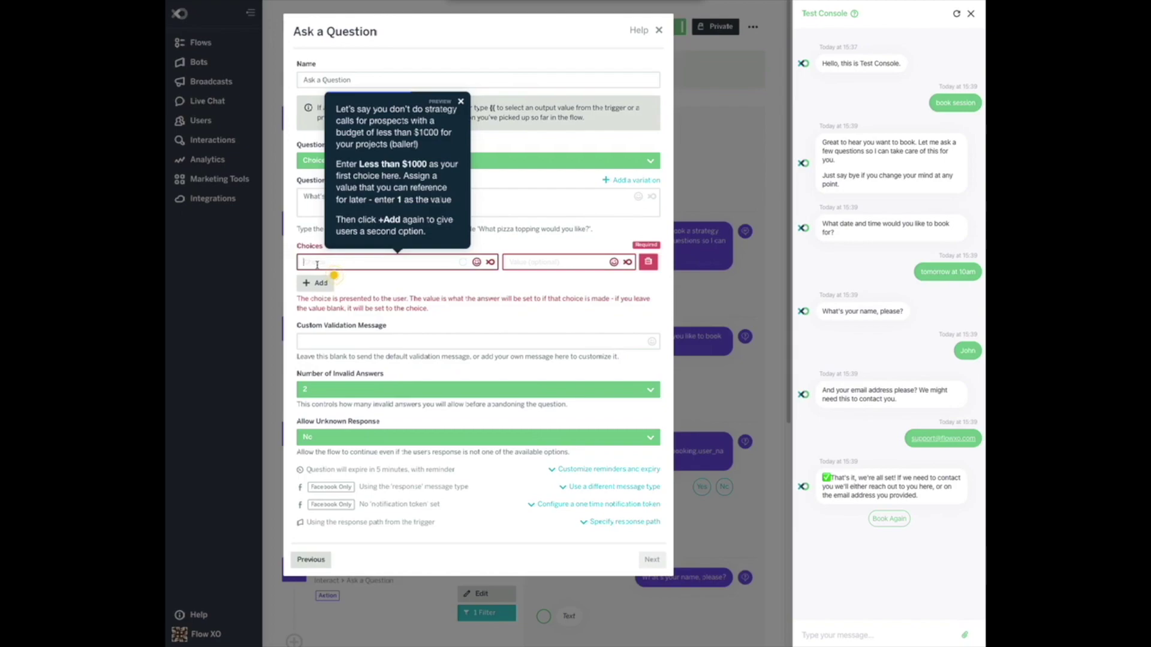
type("Less th")
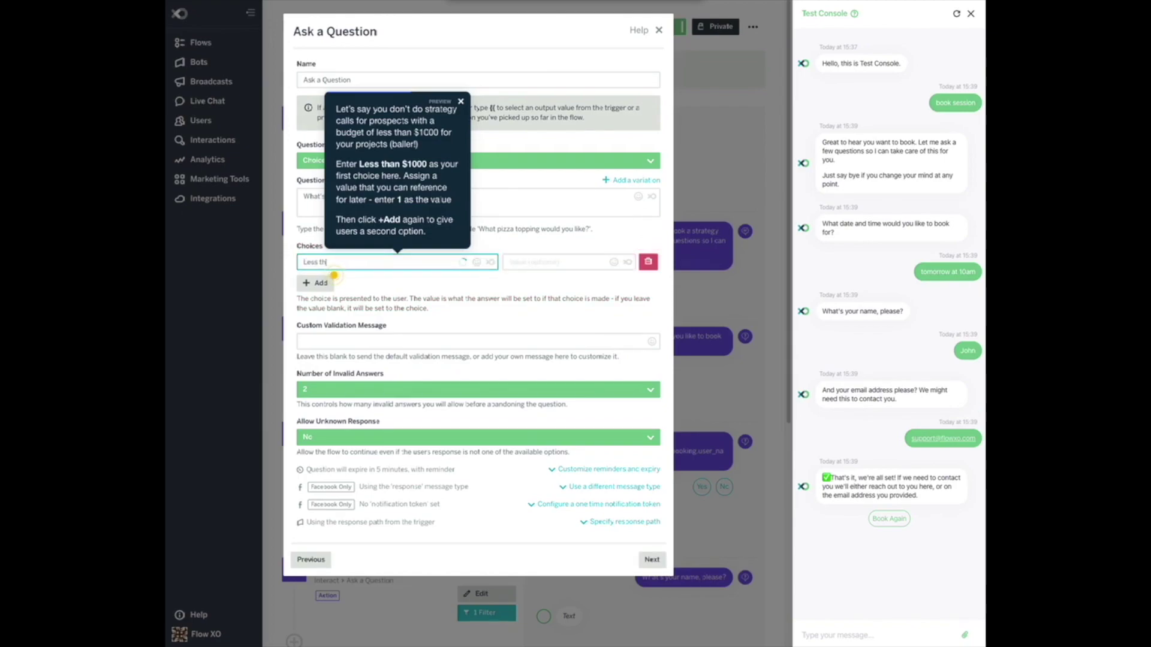
type("an $1000")
left_click(529, 264)
type("1")
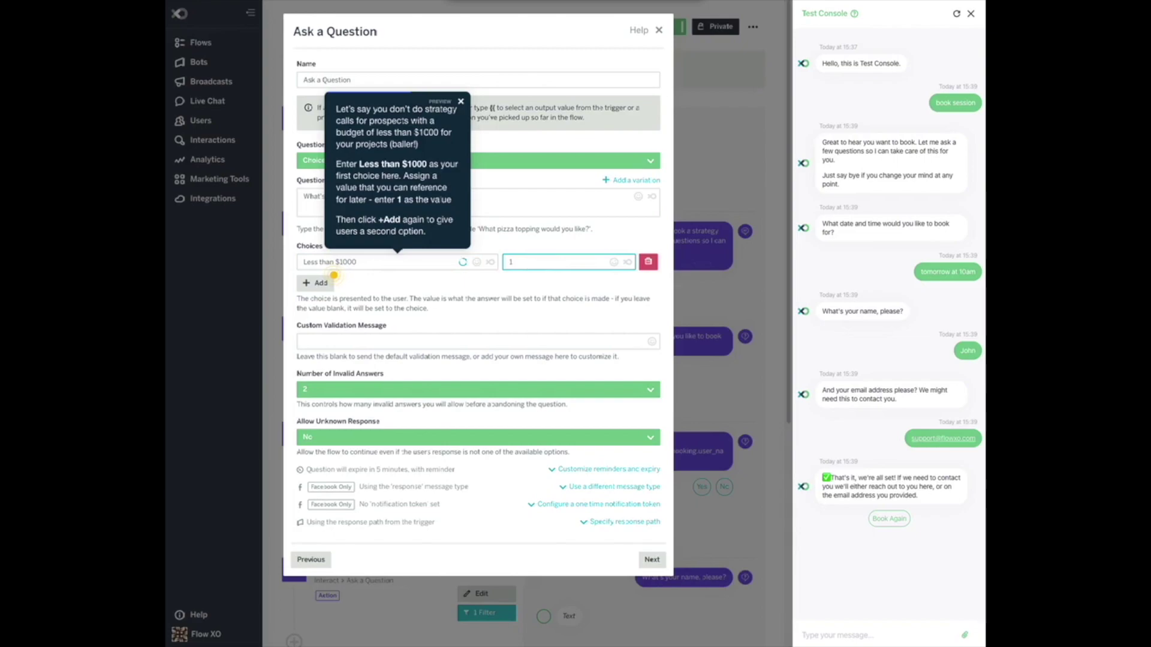
left_click(322, 284)
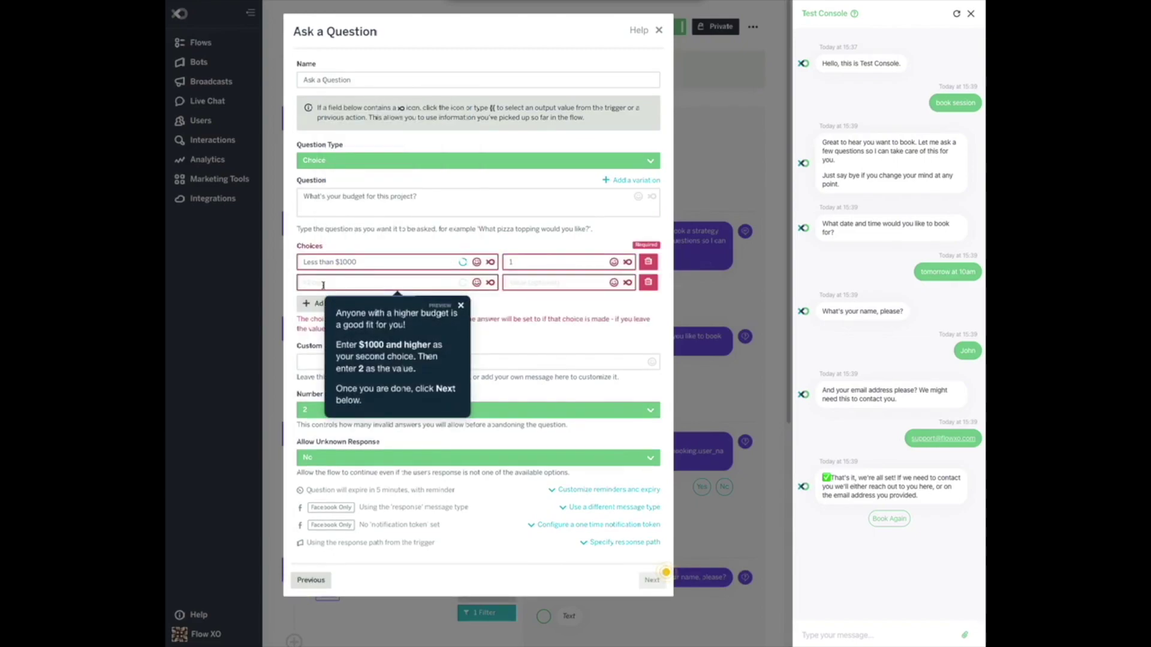
type("$1000")
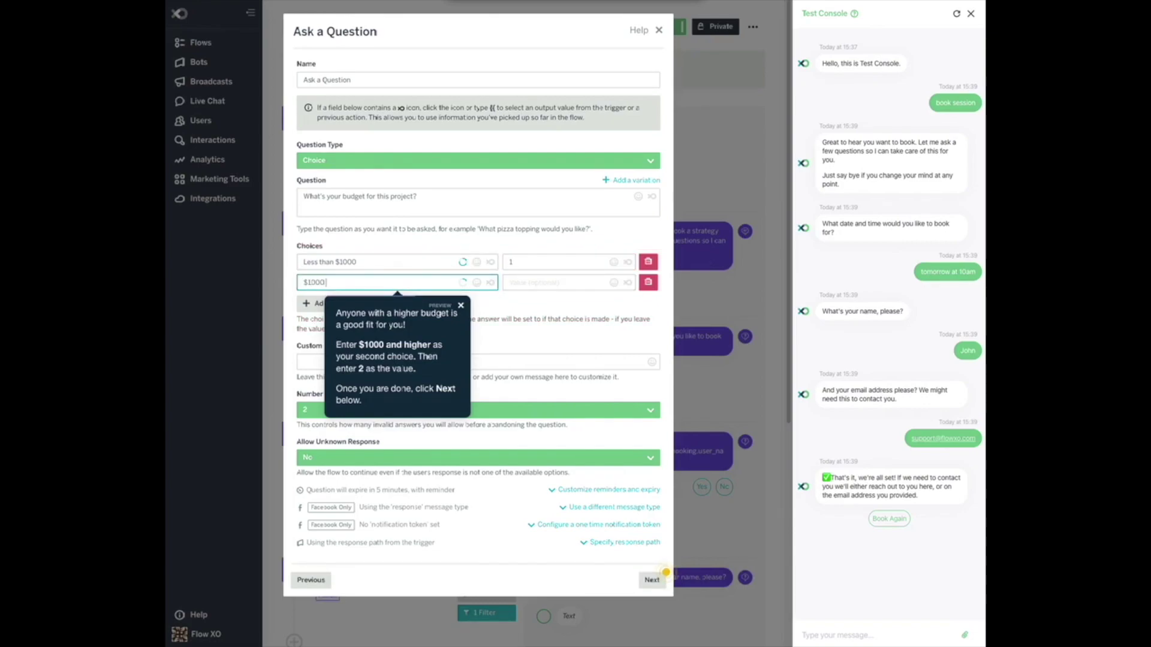
type(" and higher")
left_click(519, 284)
type("2")
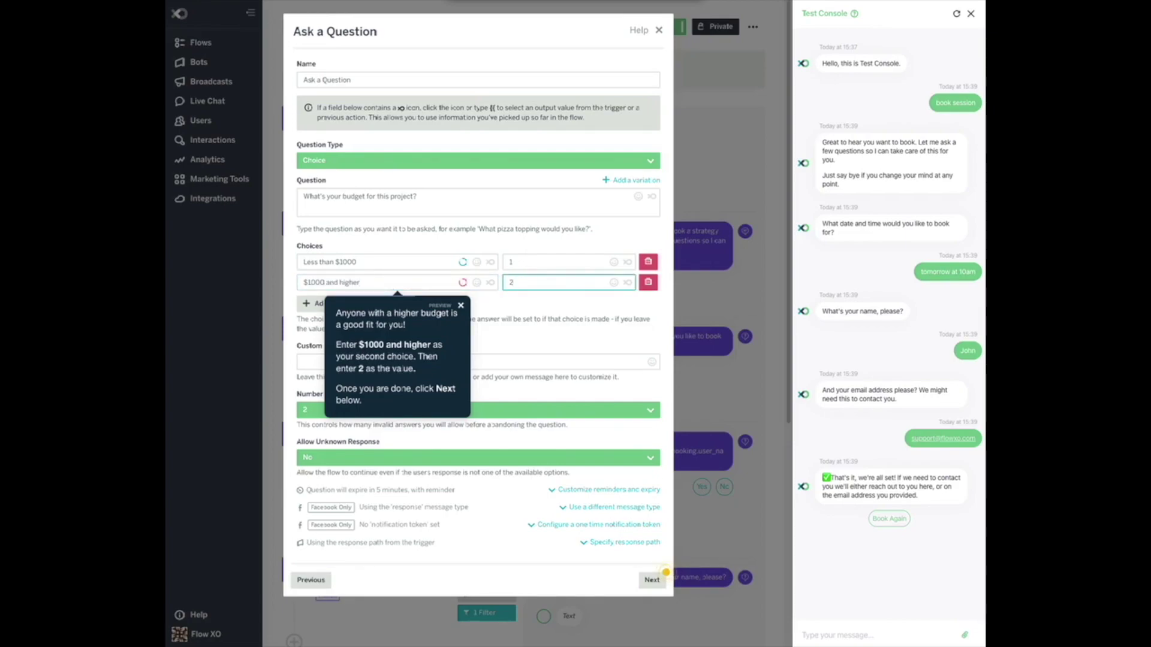
left_click(653, 580)
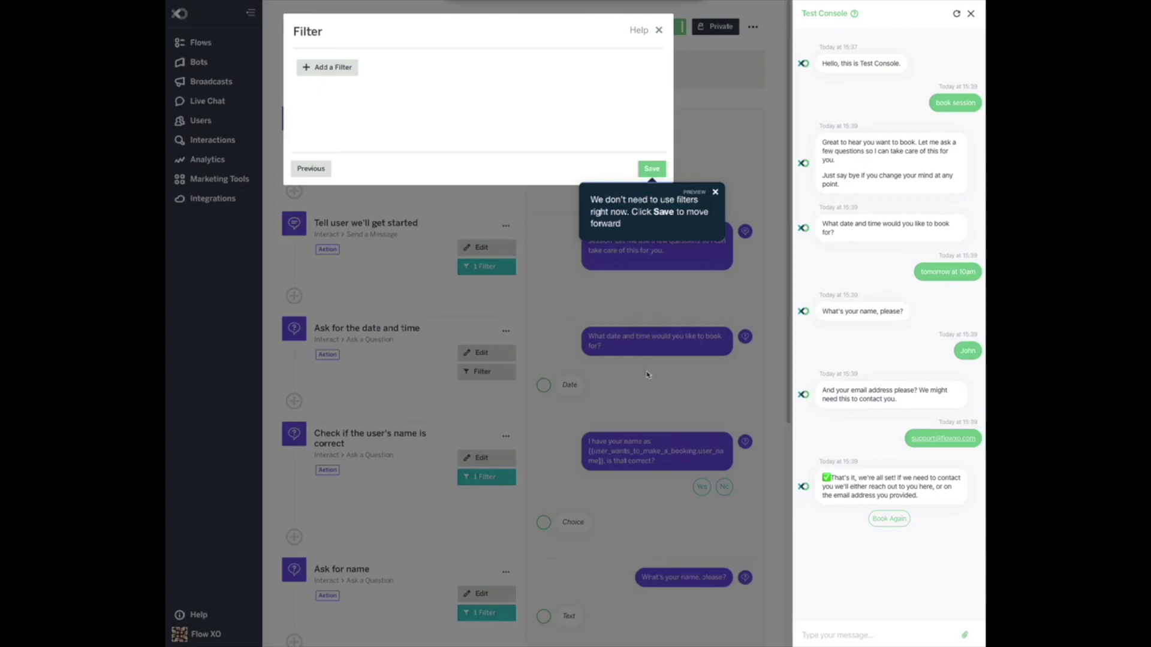
left_click(652, 170)
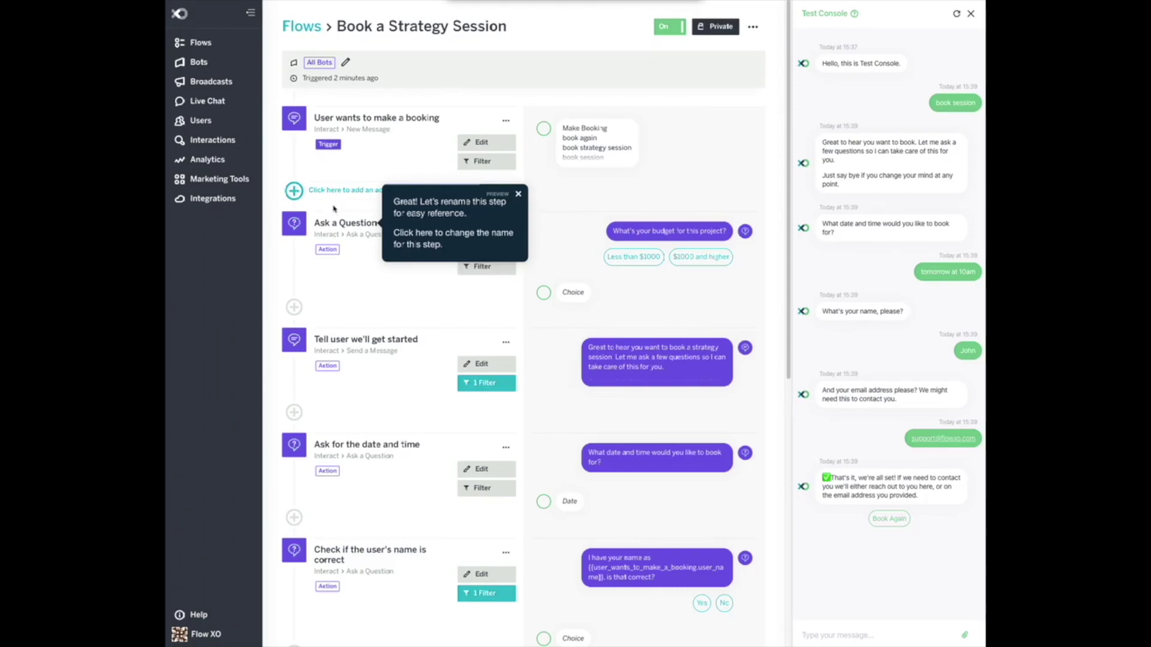
Rename the budget question step from 'Ask a Question' to 'Get Budget' and save it.
left_click(340, 224)
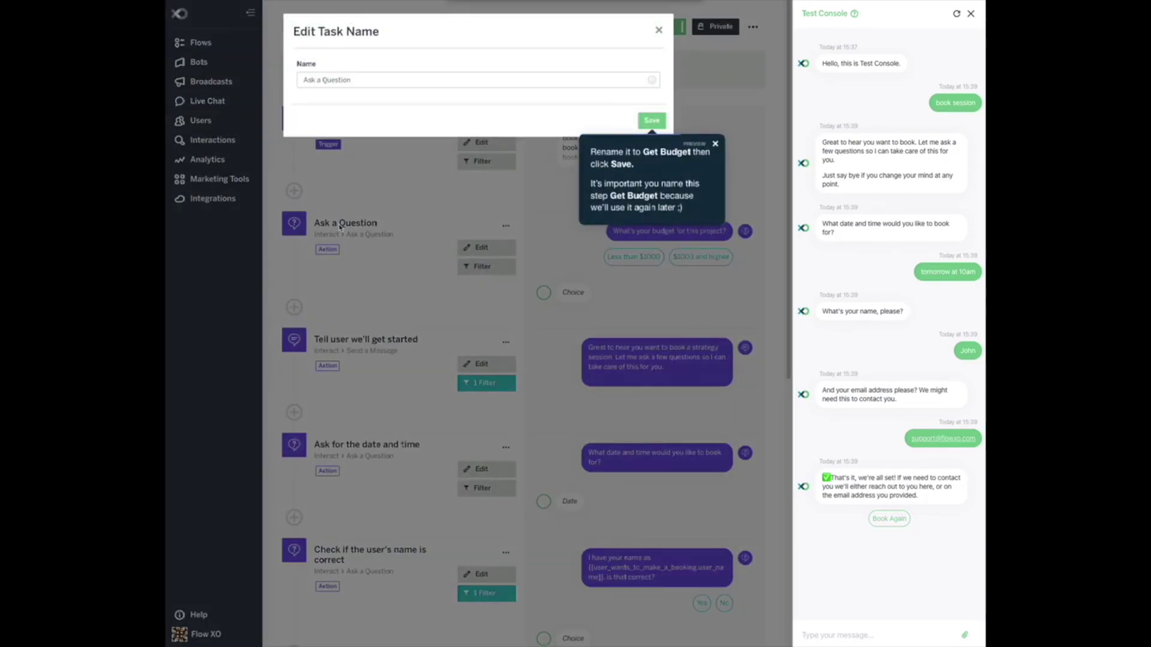
triple_click(353, 78)
type("Ge")
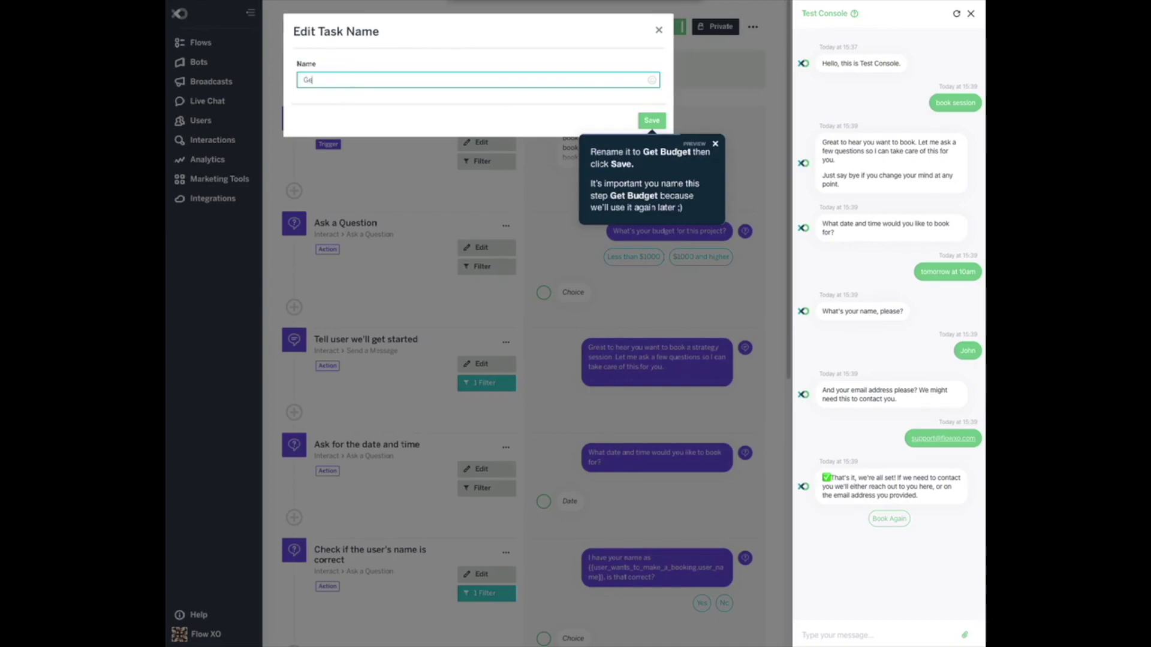
type("t budget")
double_click(319, 80)
type("Budget")
left_click(652, 120)
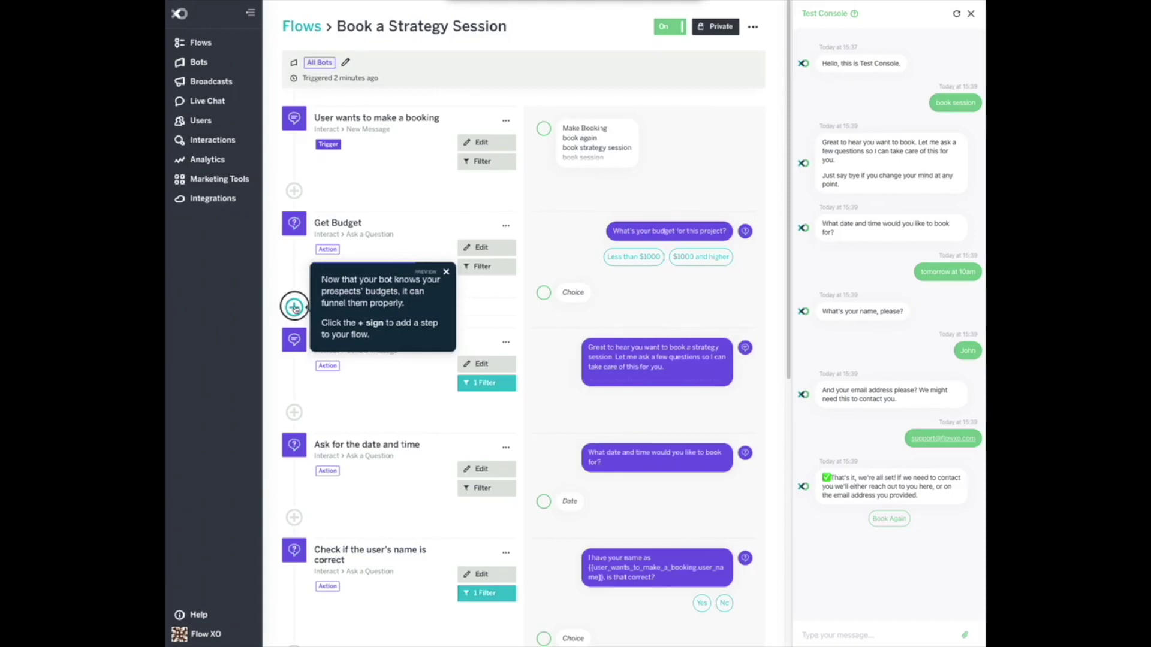
Add a message step after Get Budget saying 'Sounds like you should go to UpWork. We only do bigger projects'.
left_click(294, 309)
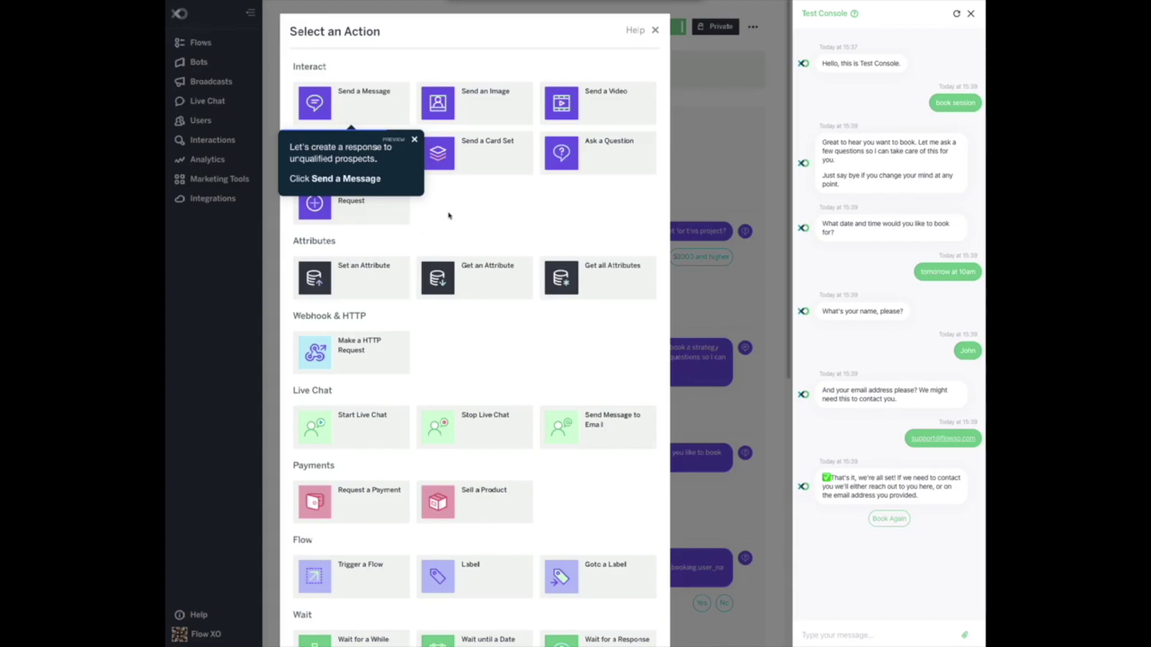
left_click(355, 103)
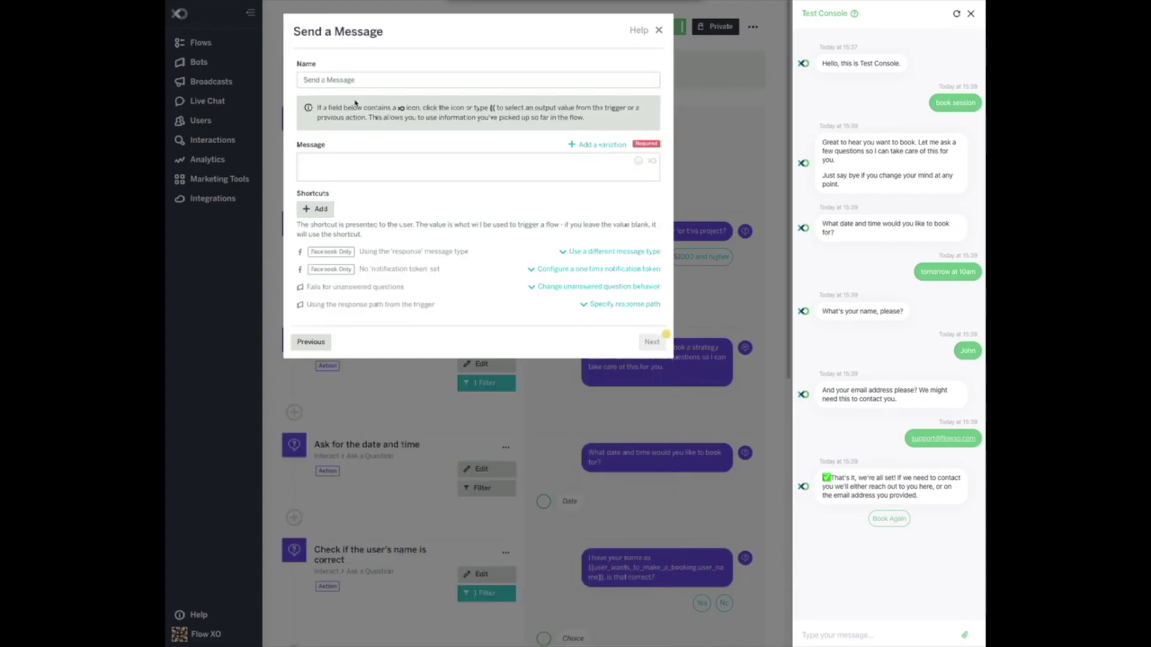
left_click(483, 169)
type("Soun")
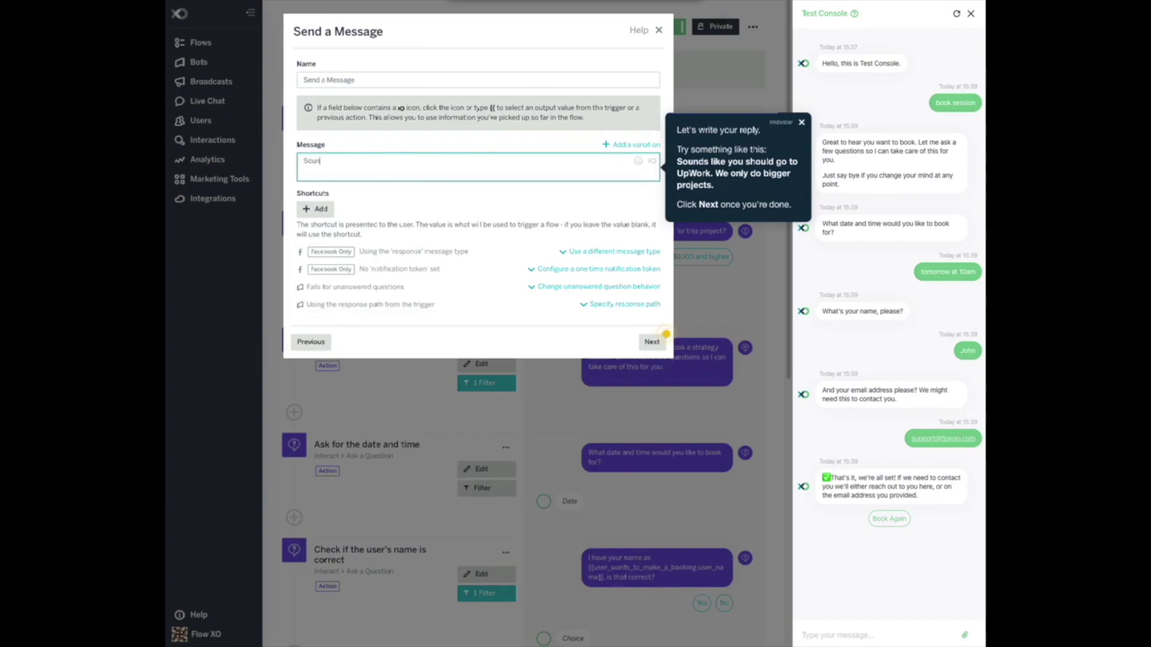
type("ds like you should go to UpWork. We only do bigger projects.")
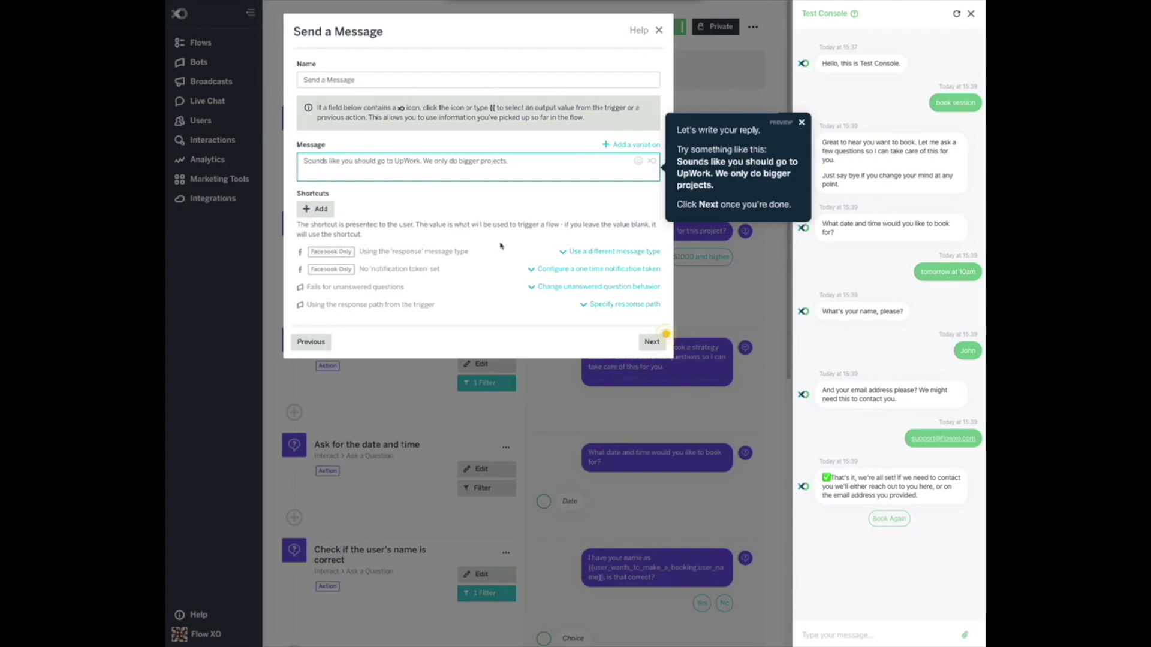
left_click(652, 342)
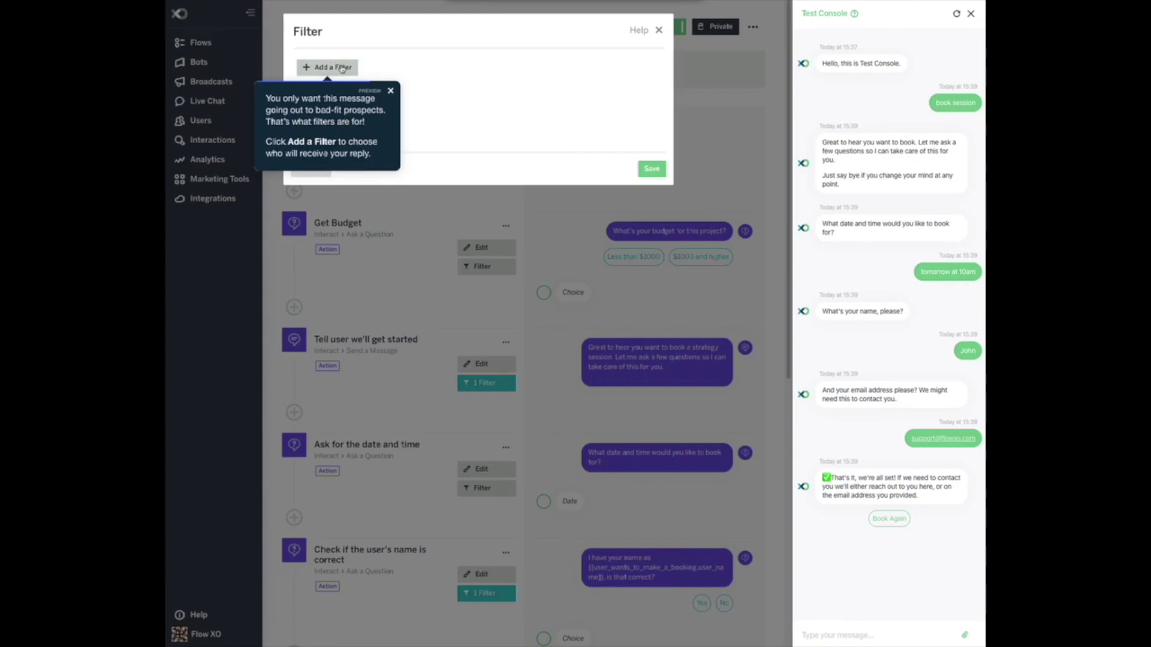
Filter the UpWork reply on Get Budget Answer Equals 1, also stopping the rest of the flow, and save.
left_click(341, 68)
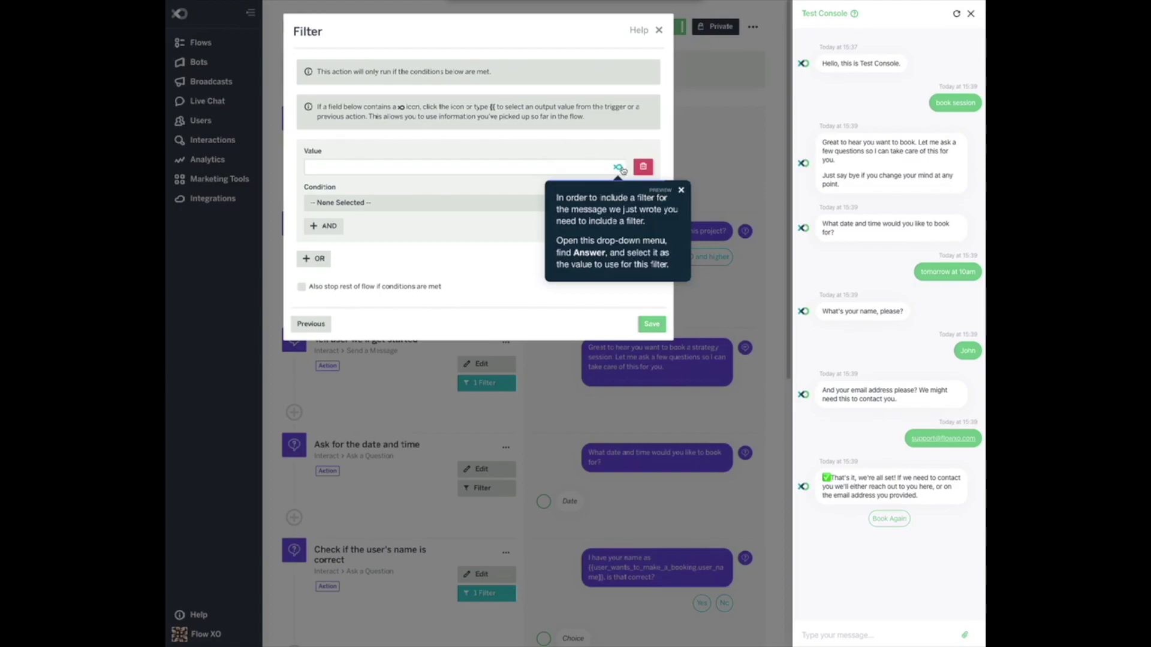
left_click(620, 168)
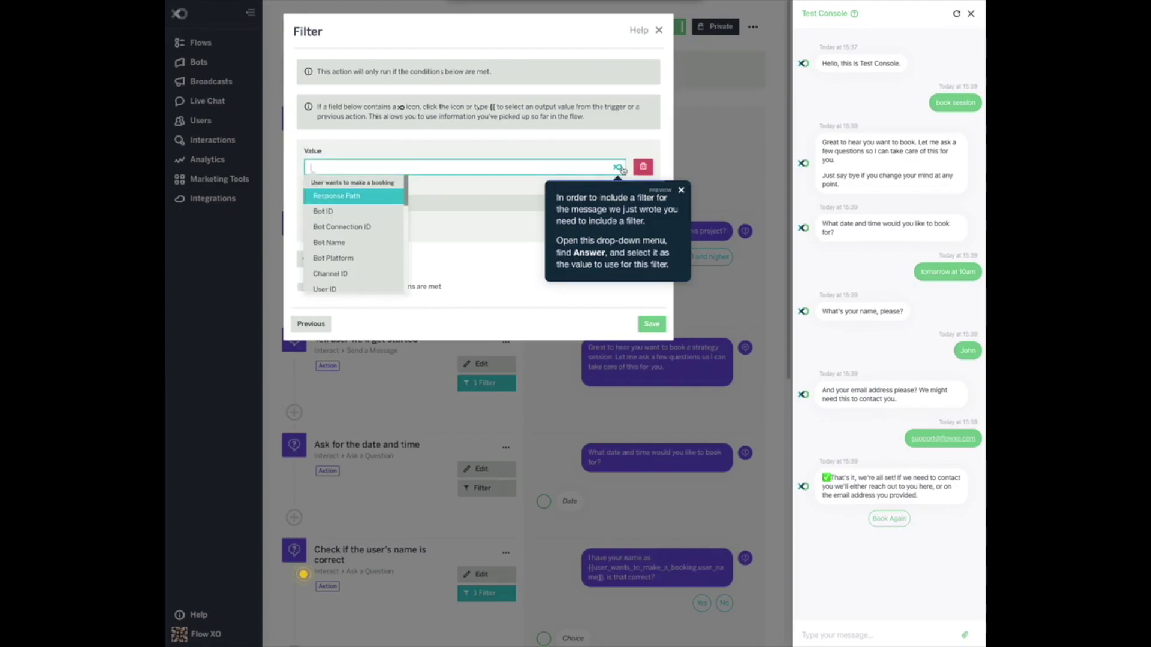
left_click_drag(406, 191, 406, 281)
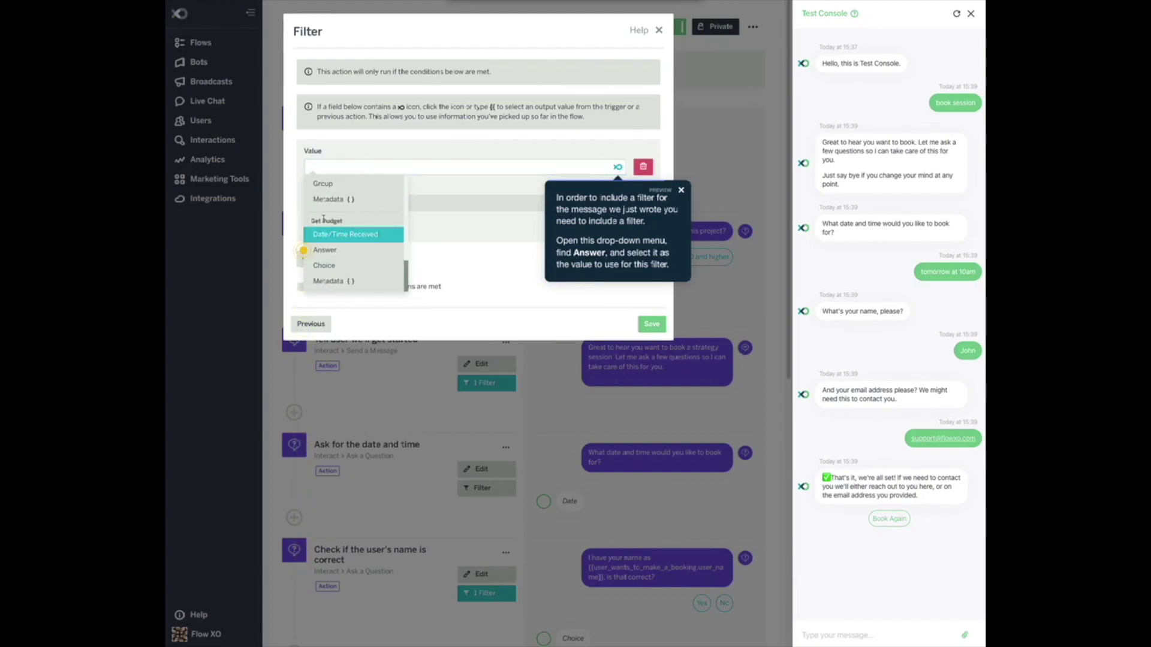
left_click(323, 250)
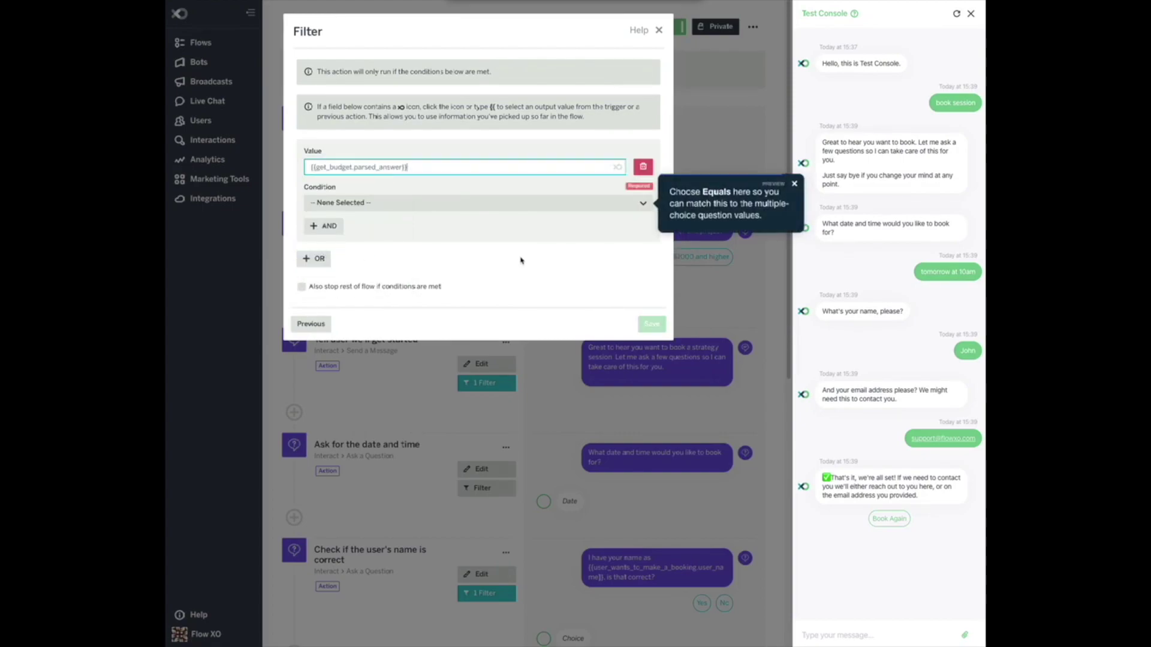
left_click(481, 207)
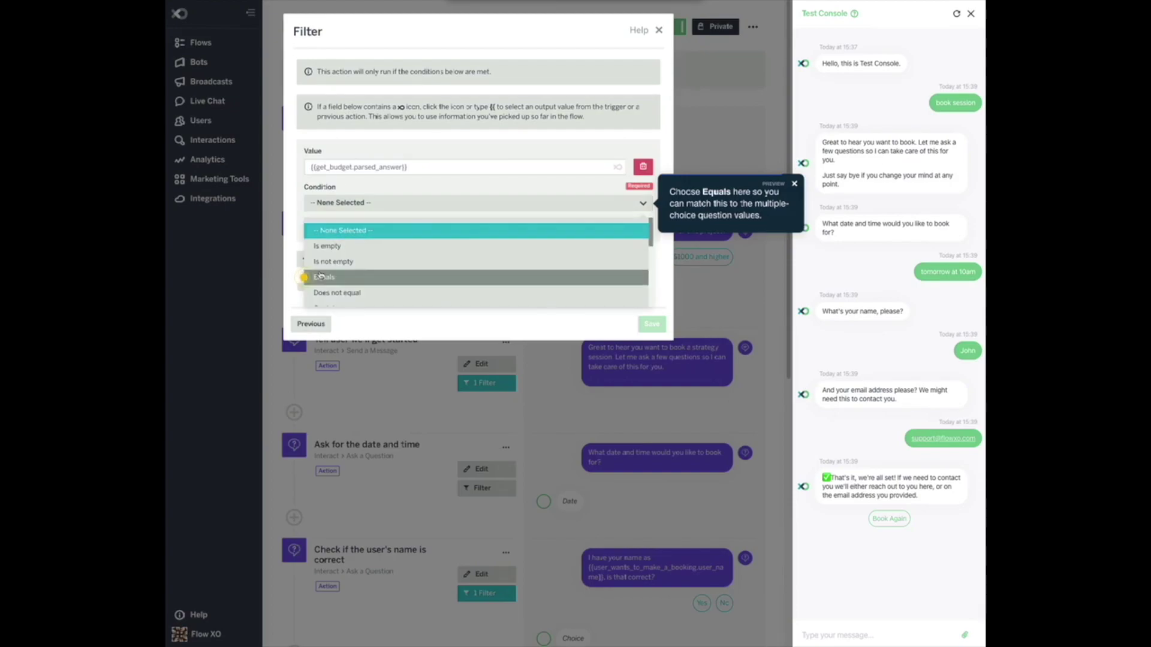
left_click(324, 279)
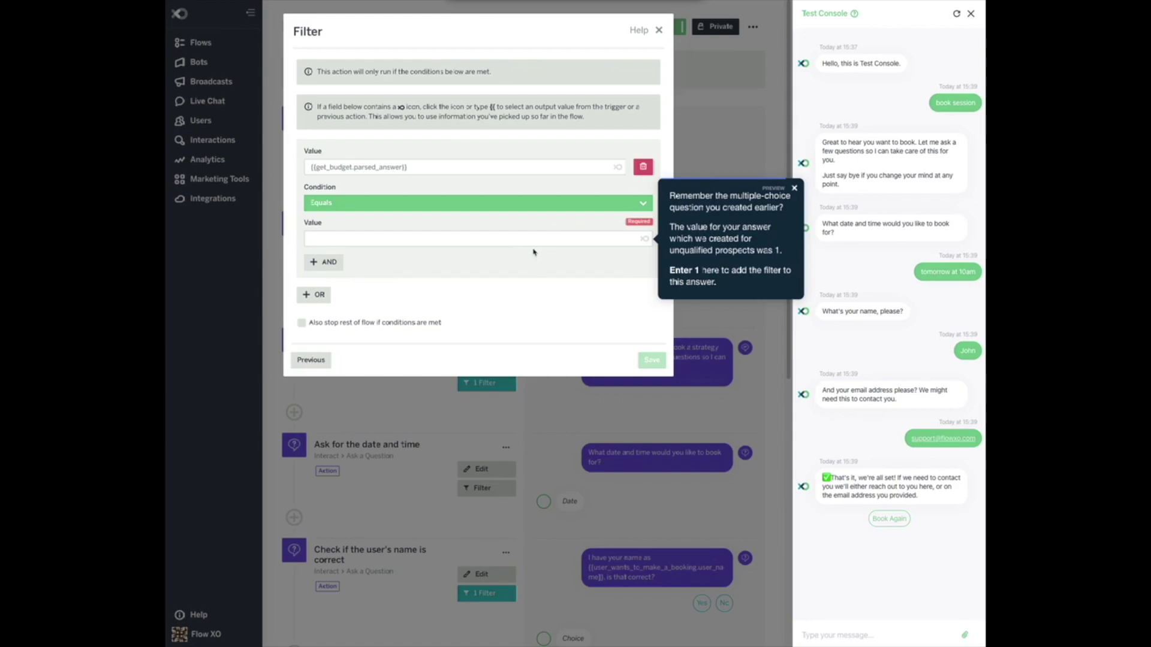
left_click(529, 238)
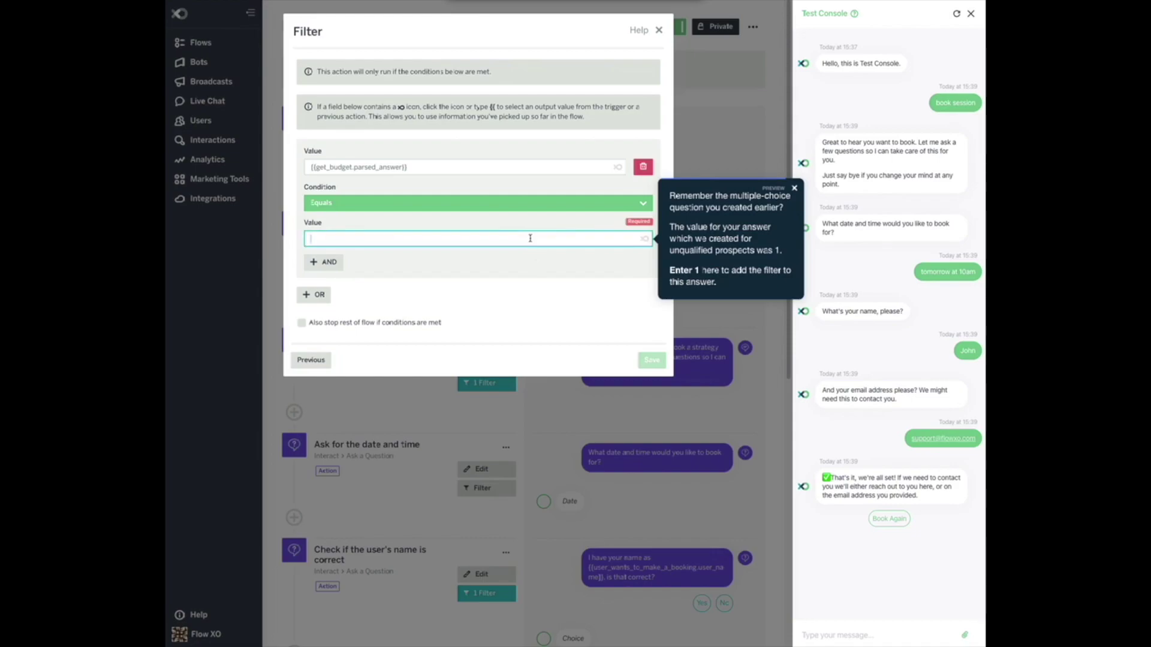
type("1")
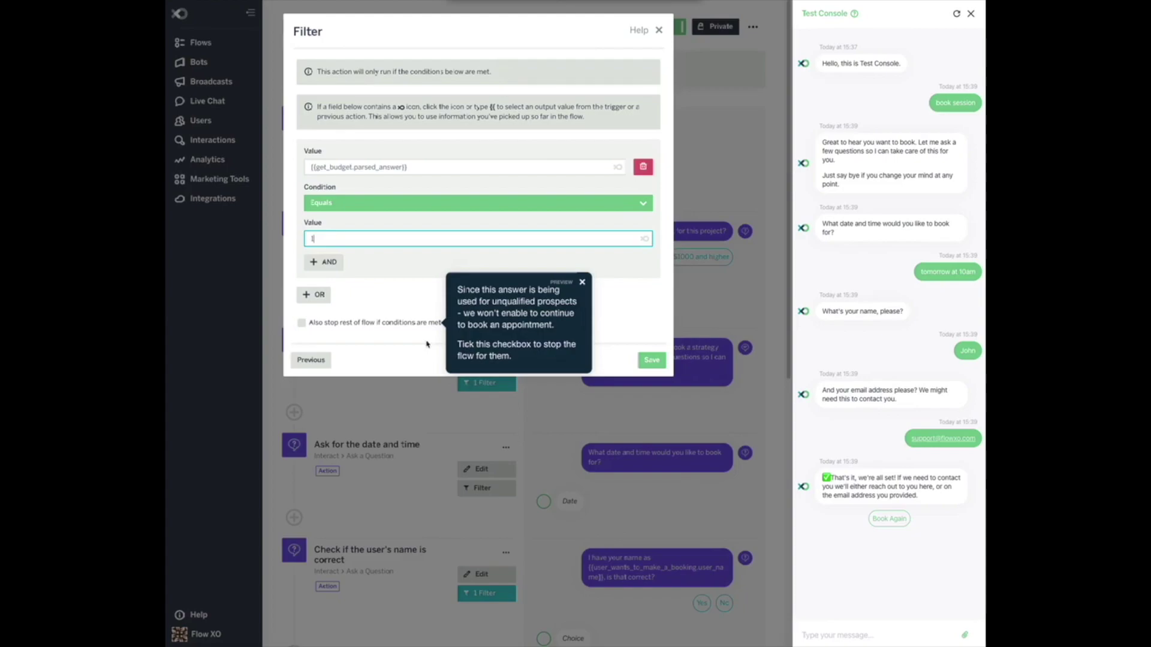
left_click(302, 323)
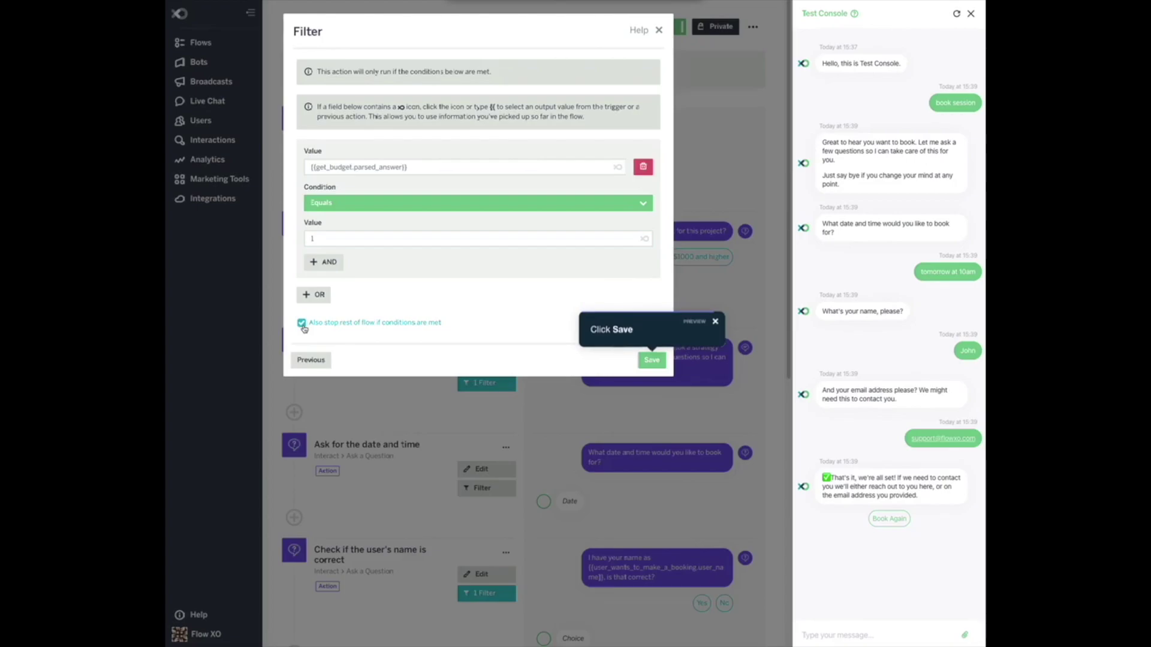
left_click(652, 360)
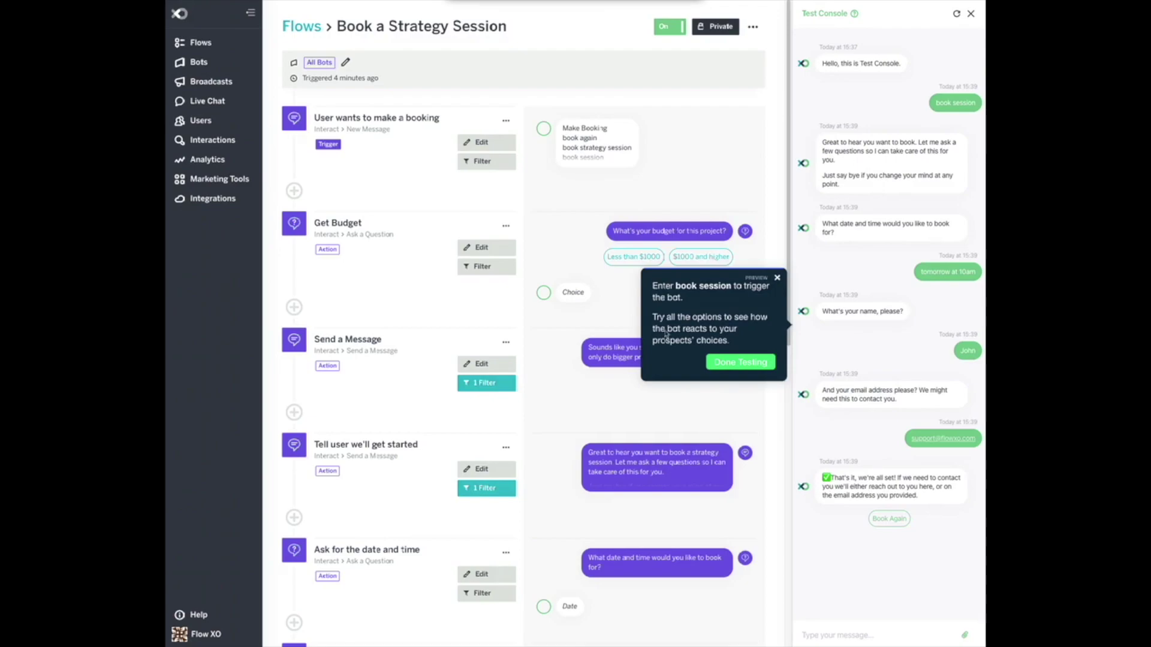
Test 'book session' with the 'Less than $1000' answer to get the UpWork reply, then reset the chat.
left_click(956, 14)
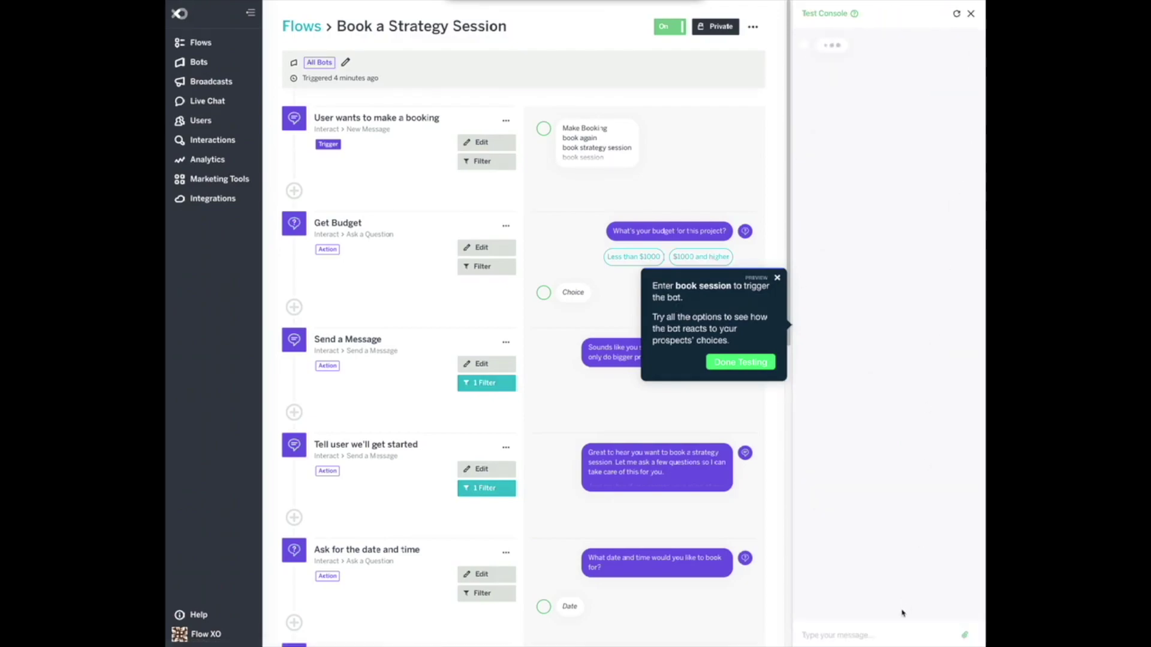
left_click(852, 637)
type("book sess")
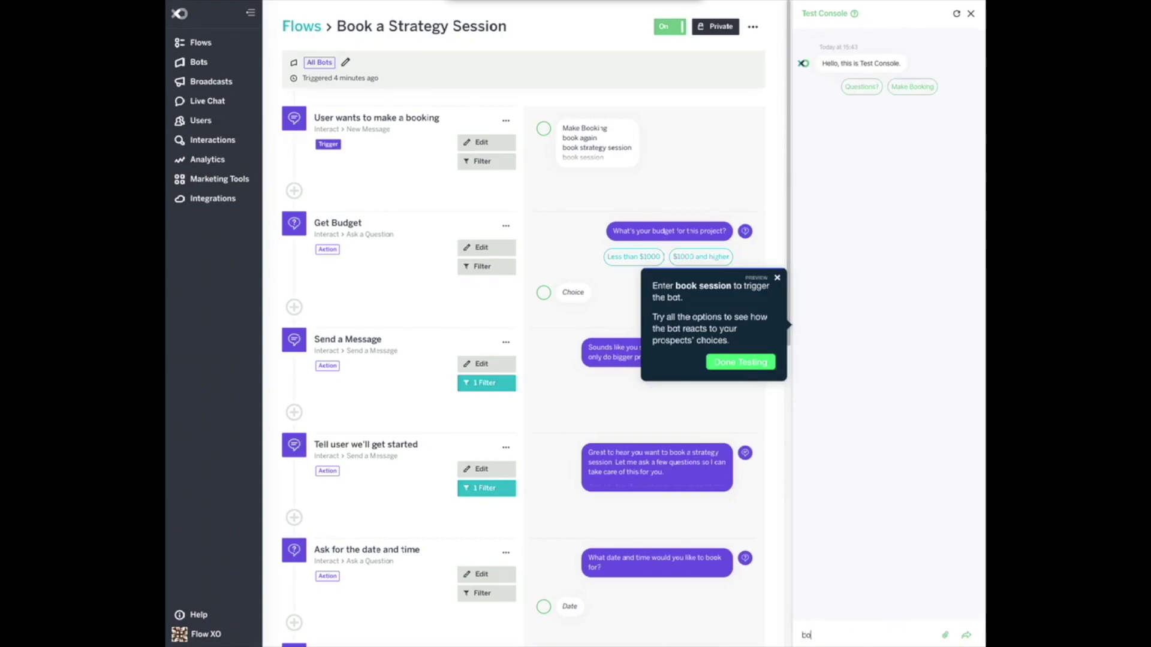
type("ion")
key("Return")
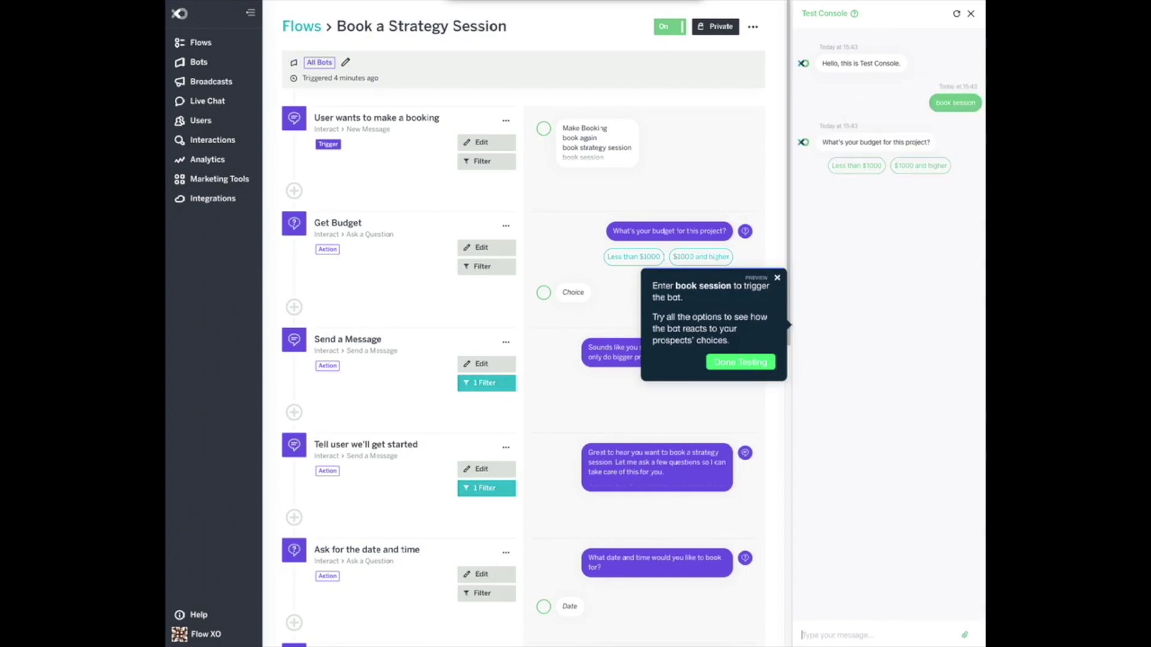
left_click(856, 166)
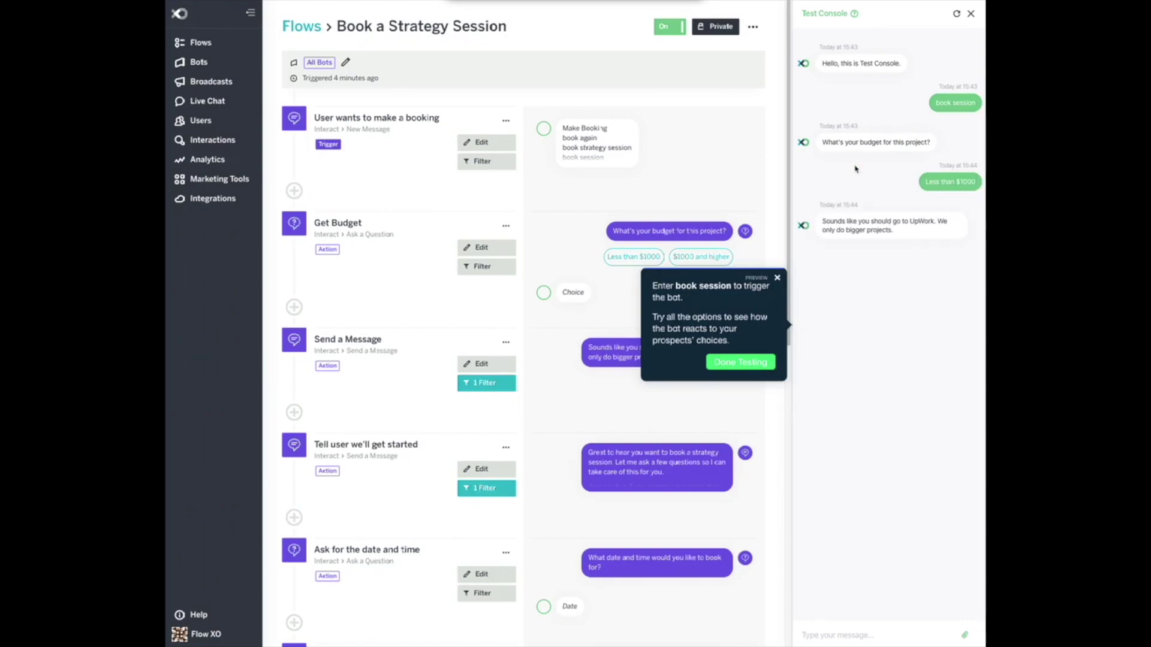
left_click(956, 14)
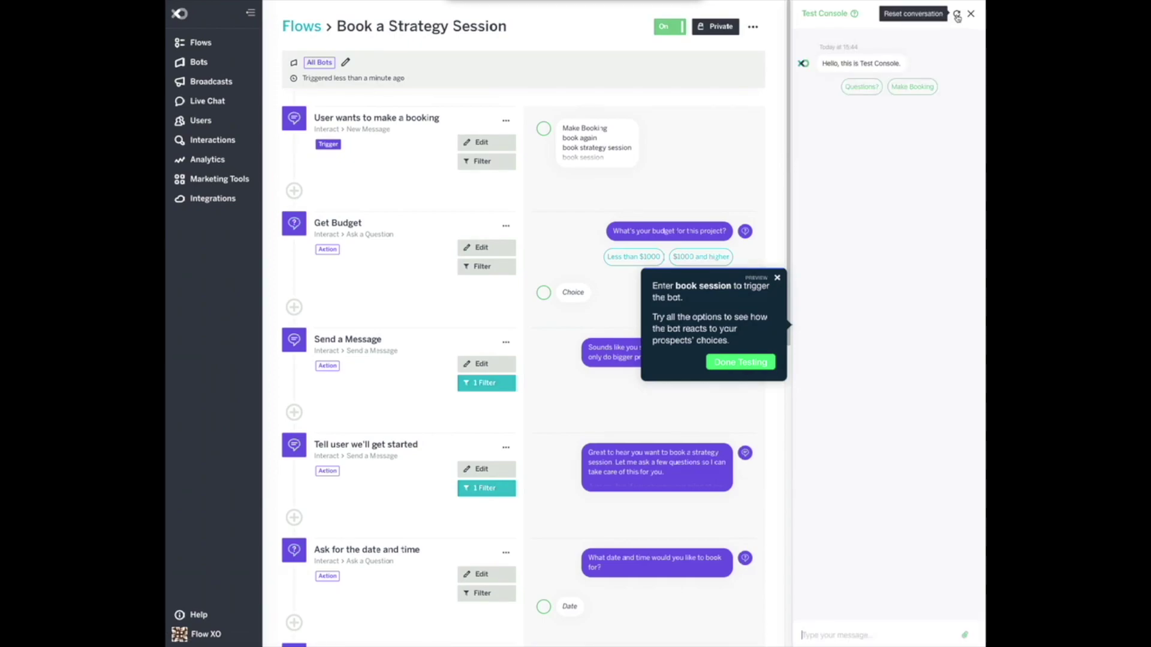
Start a new test with 'book session' and choose '$1000 and higher' as the budget.
type("book session")
key("Return")
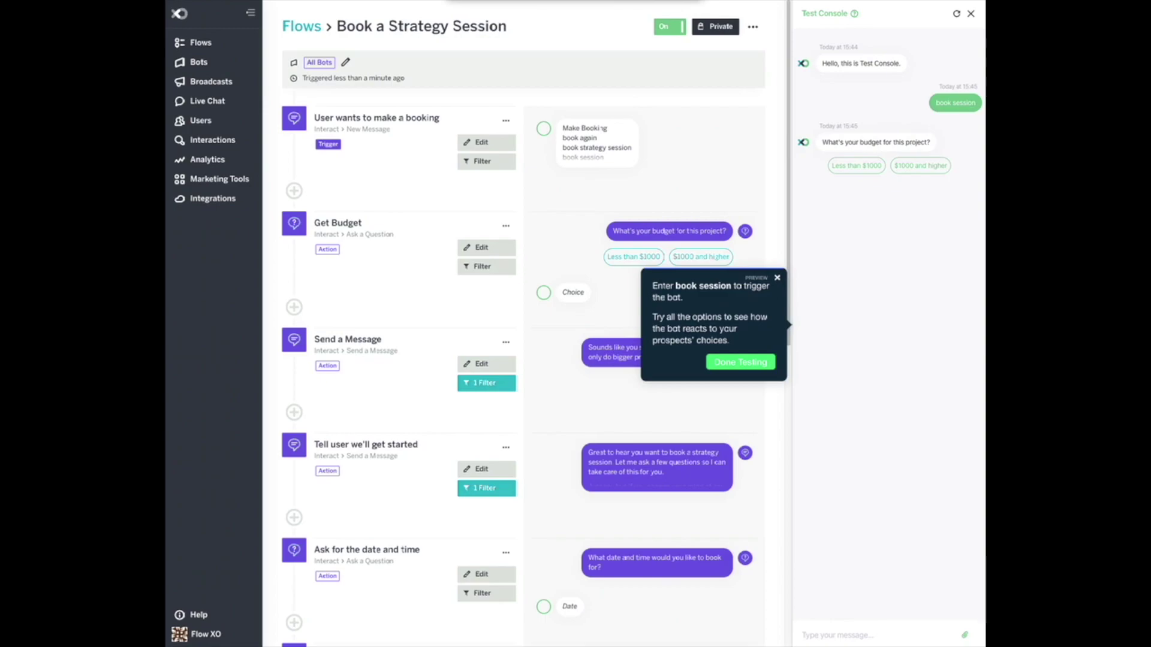
left_click(920, 168)
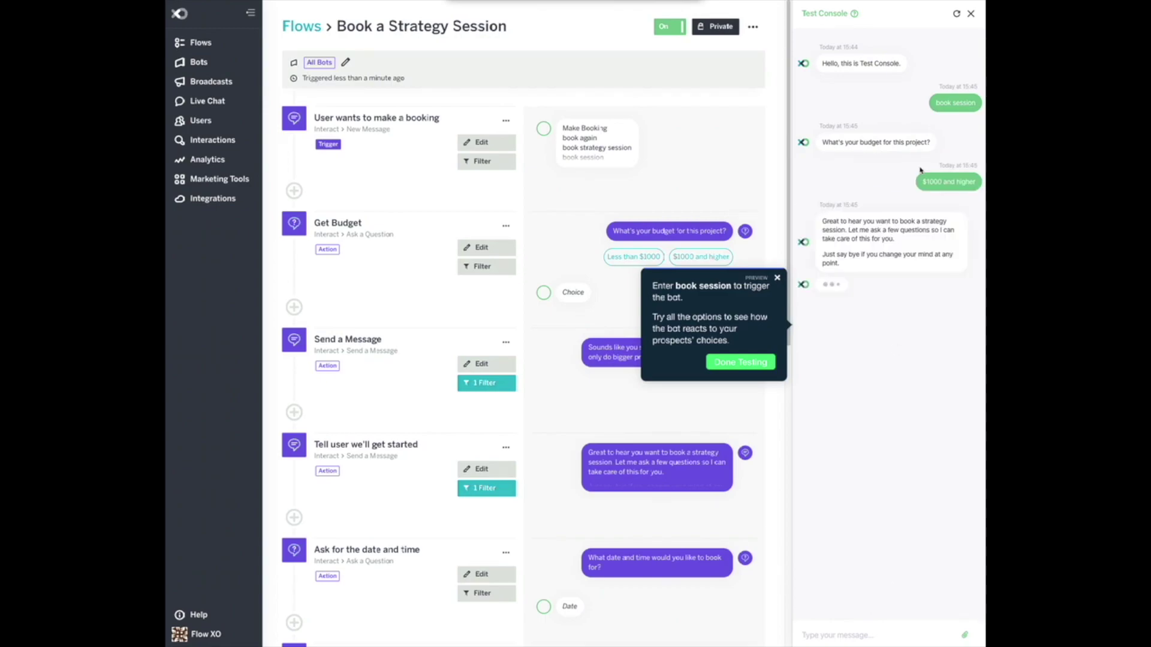
Answer 'tomorrow at 11am', a name and an e-mail address, then finish testing.
left_click(865, 637)
type("tomo")
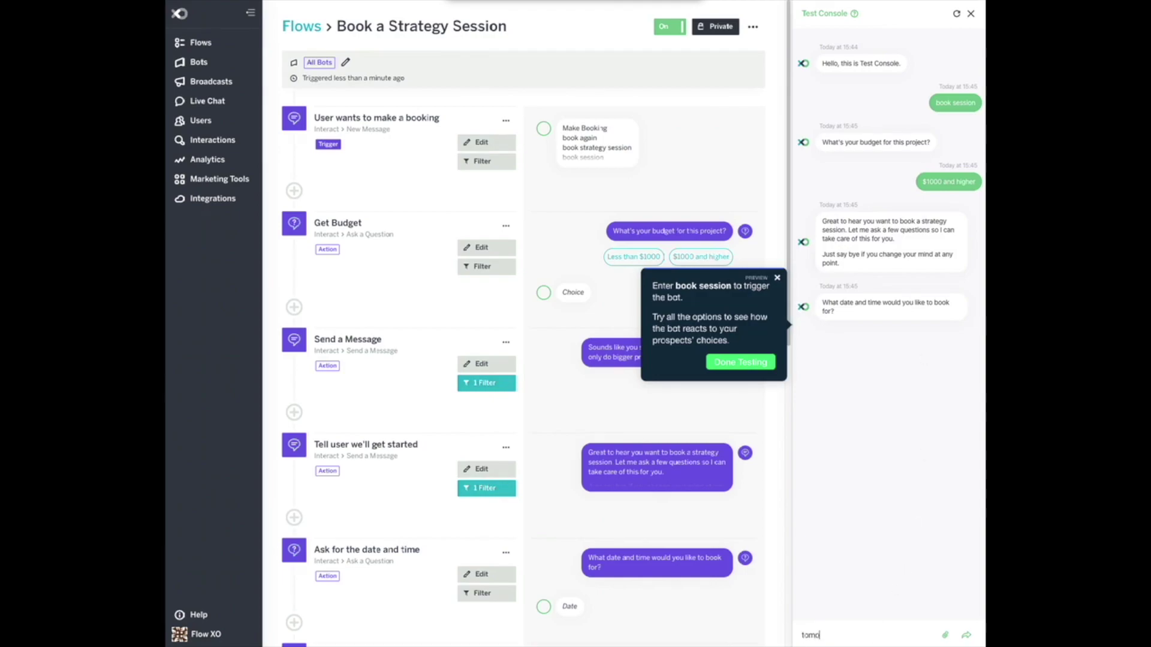
type("rrow at 11am")
key("Return")
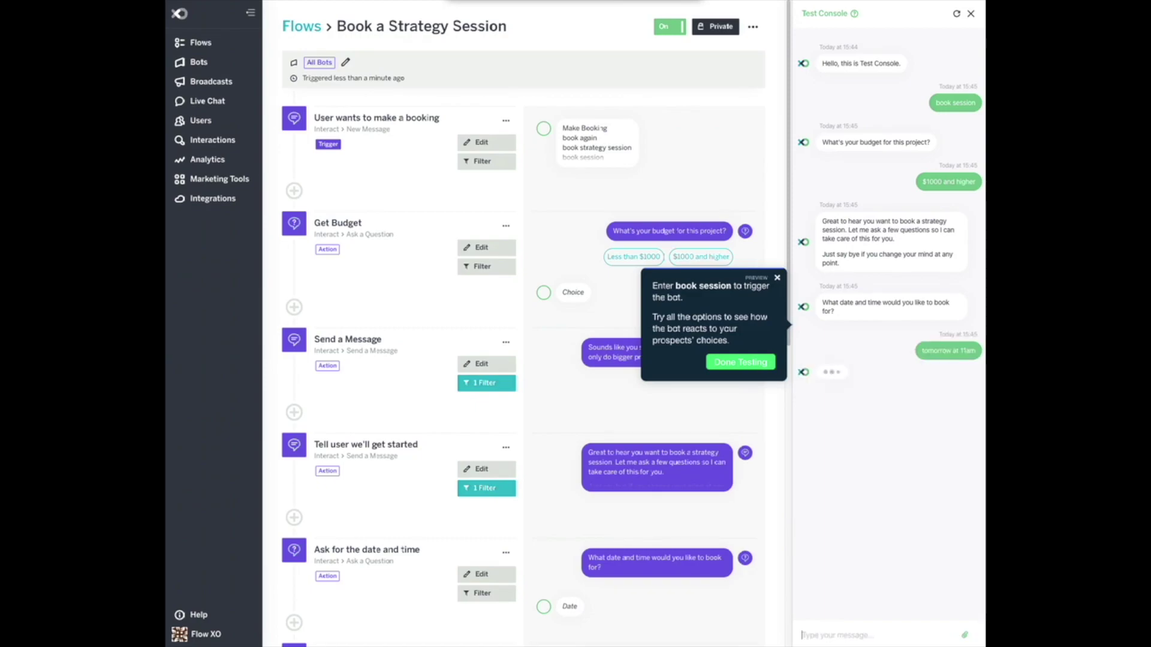
type("John")
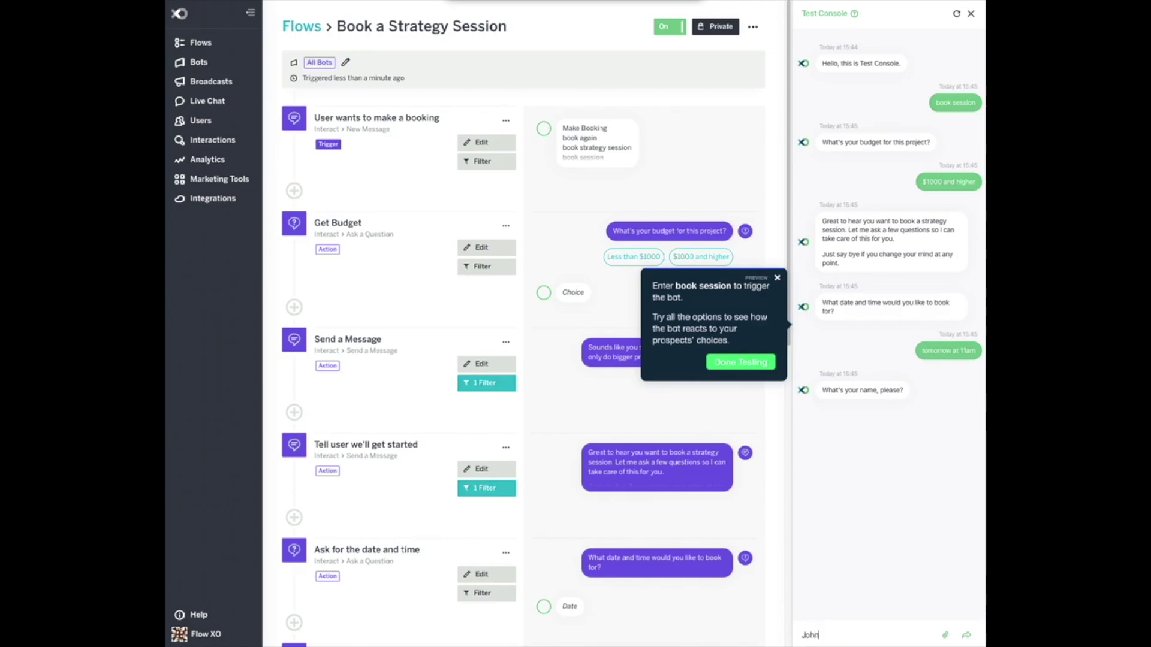
key("Return")
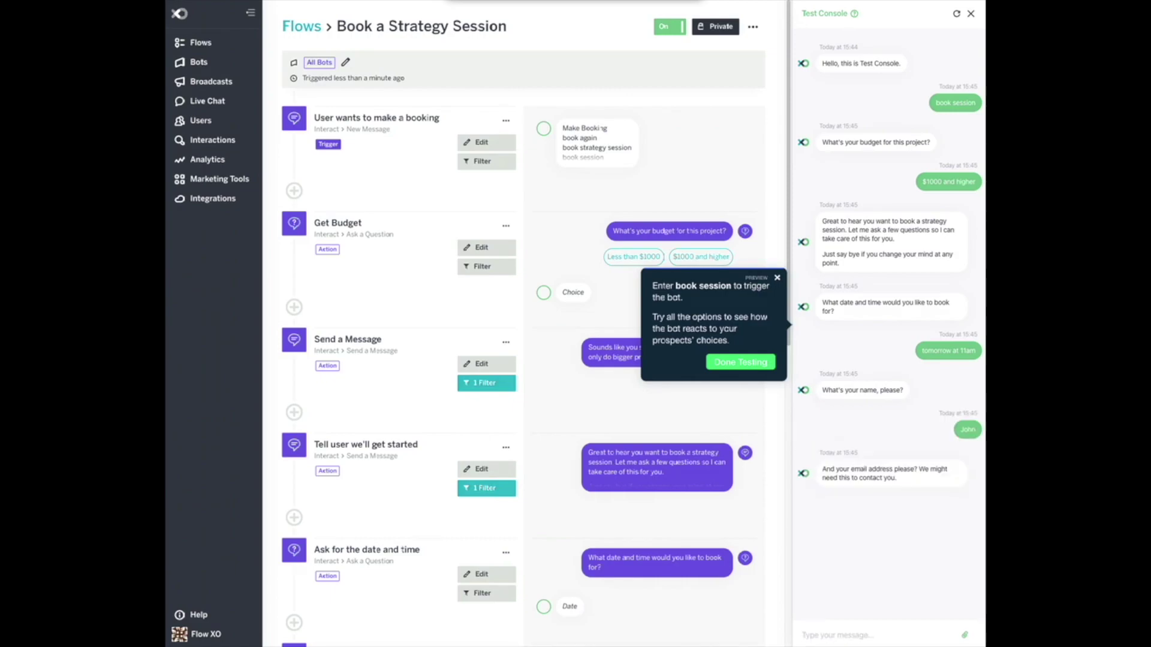
key("Return")
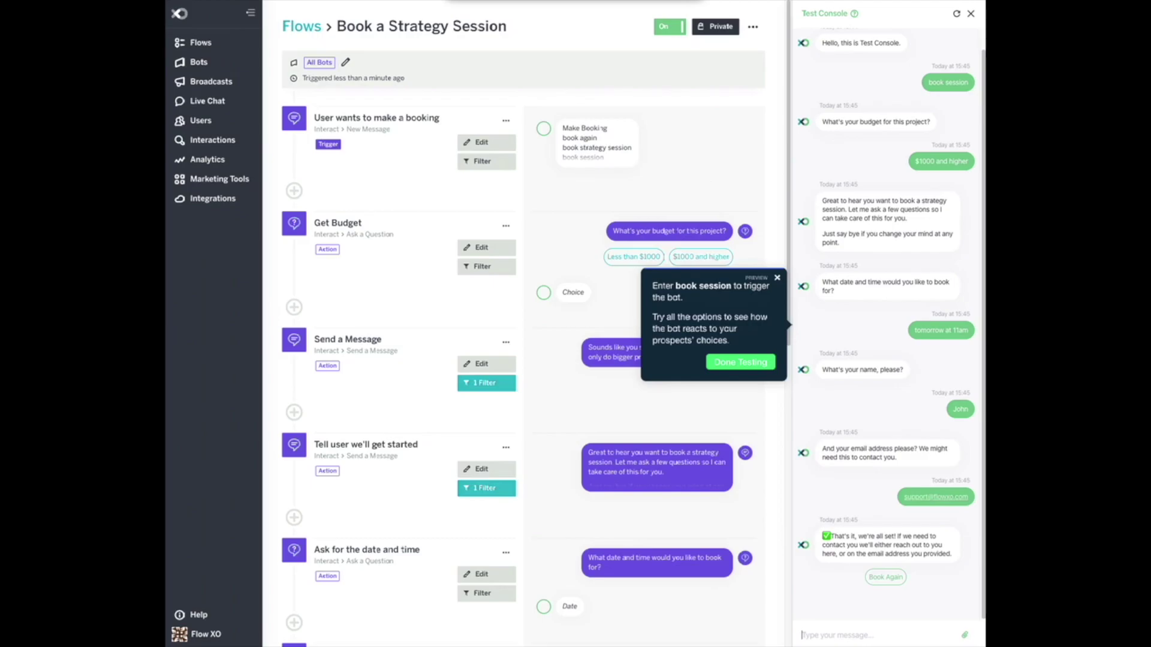
left_click(755, 367)
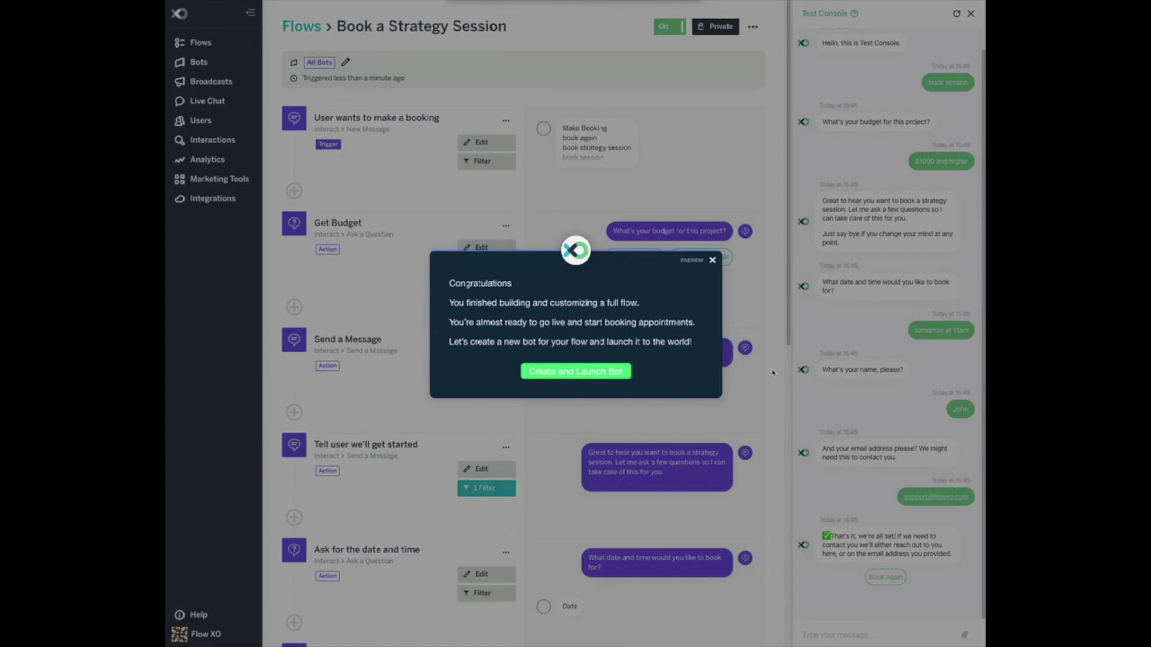
Dismiss the Congratulations popup and go to the Bots list.
left_click(589, 372)
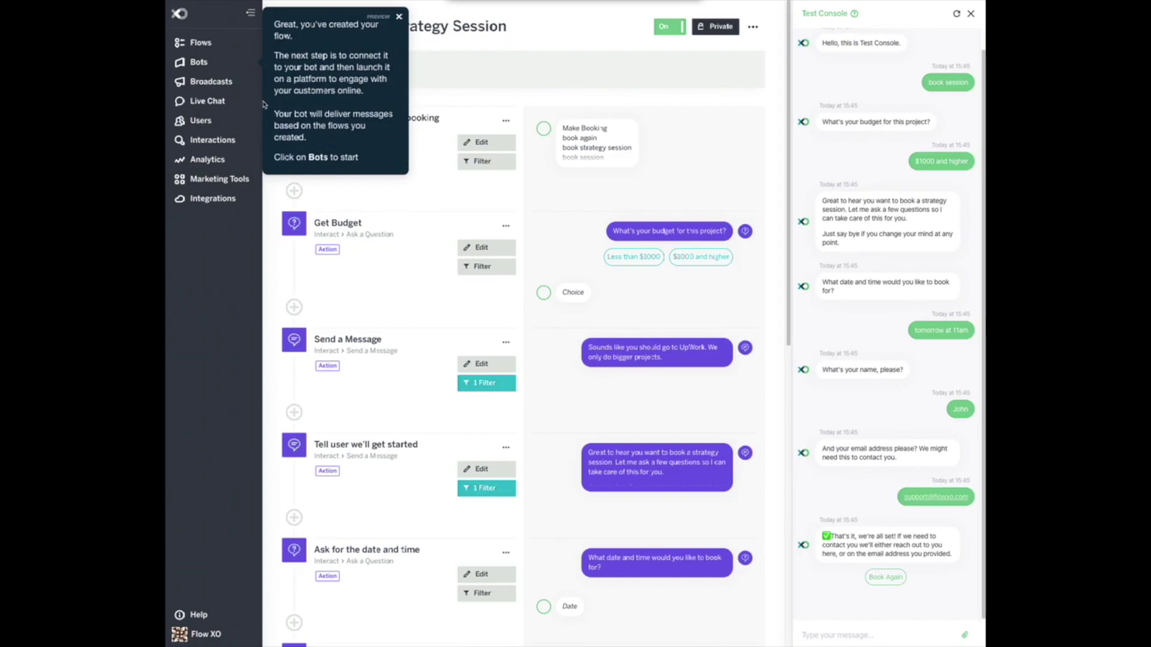
left_click(211, 63)
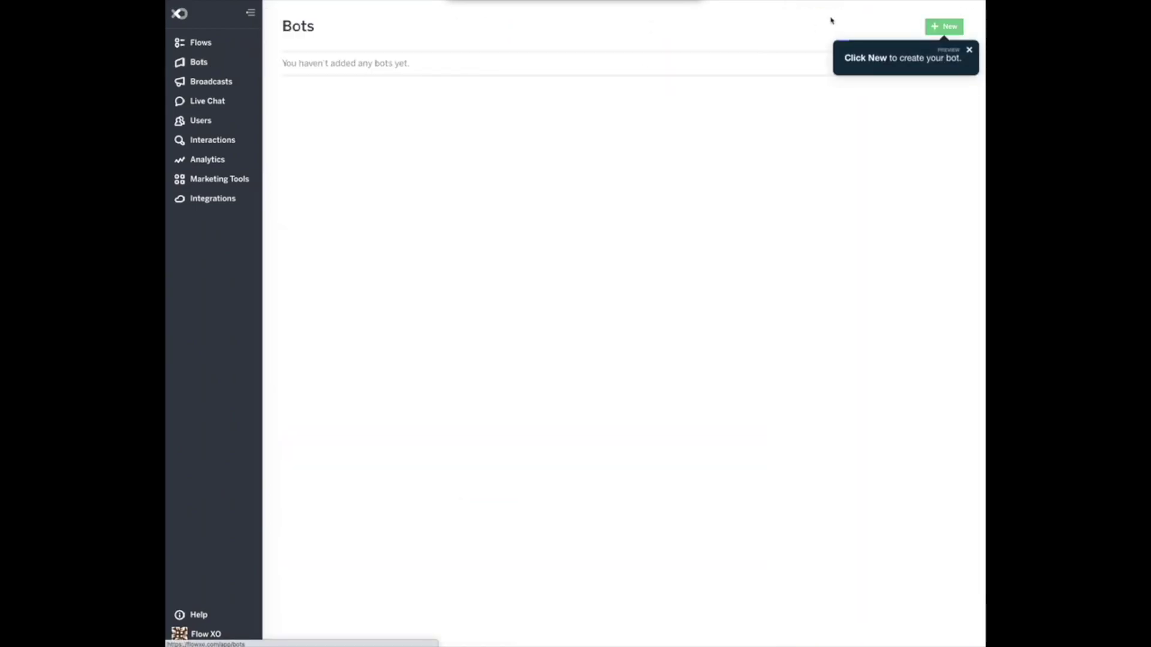
Create a new Messenger bot named 'Facebook bot' with welcome text 'Welcome to the Facebook bot. I'm here to help!'.
left_click(945, 27)
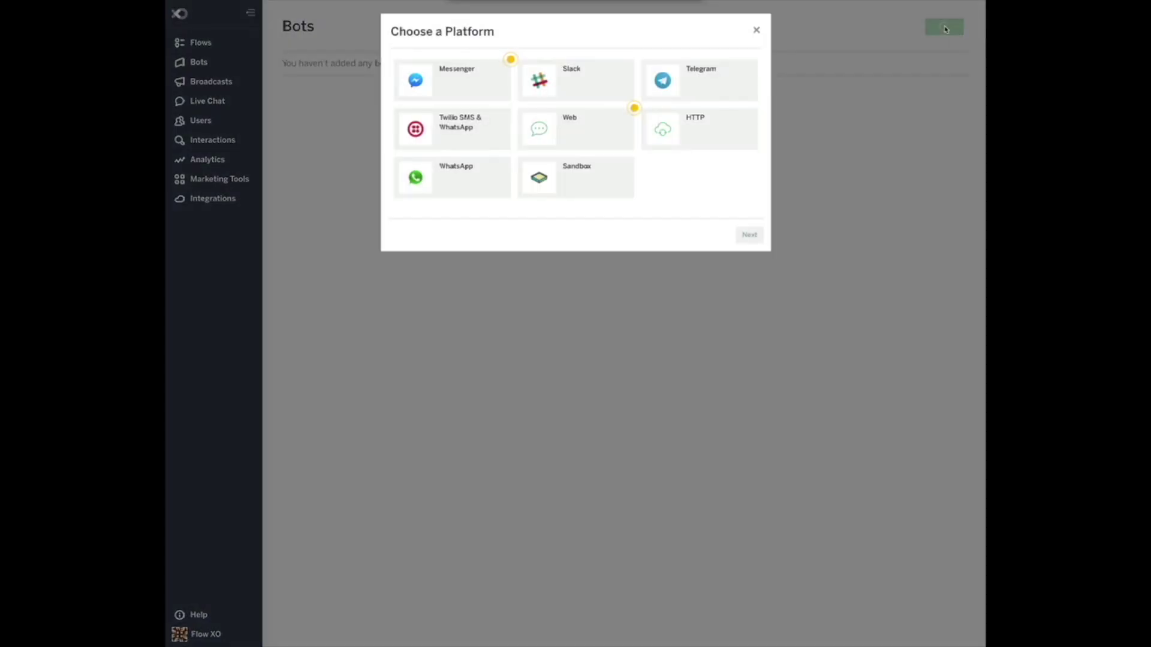
left_click(449, 78)
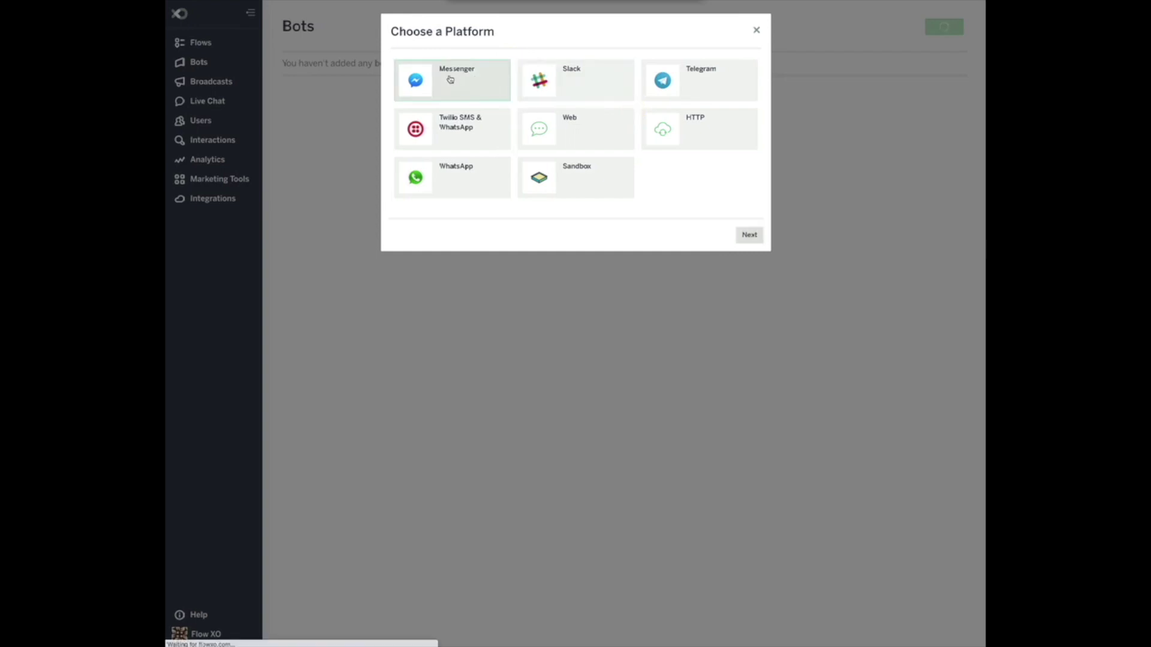
left_click(533, 126)
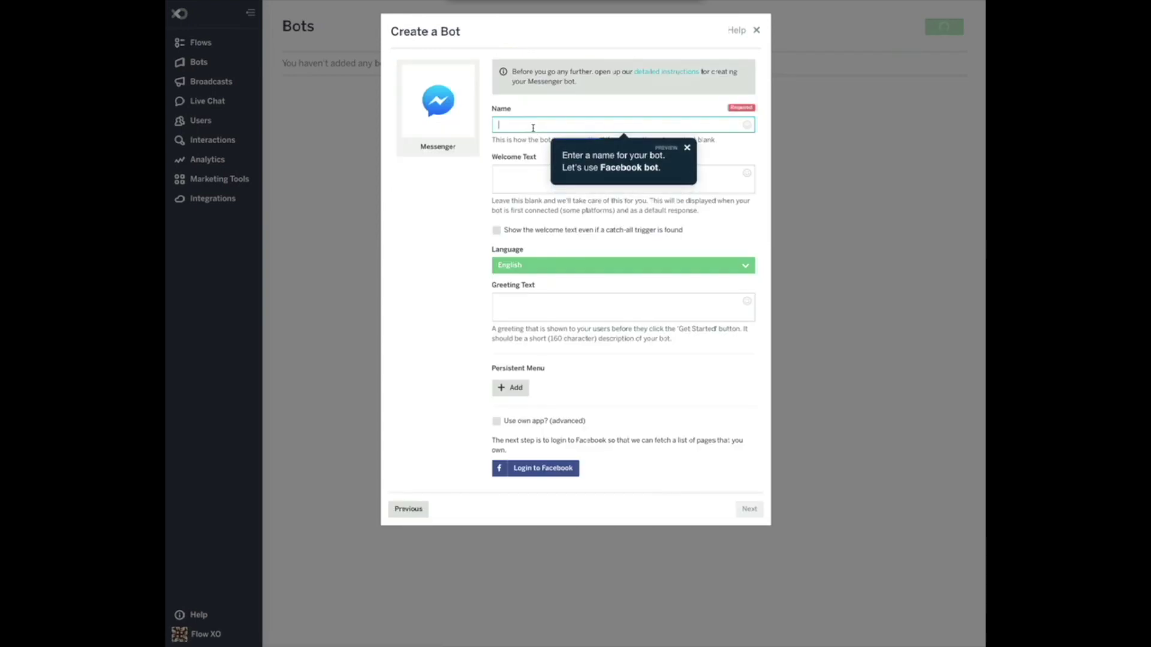
type("Facebook bot")
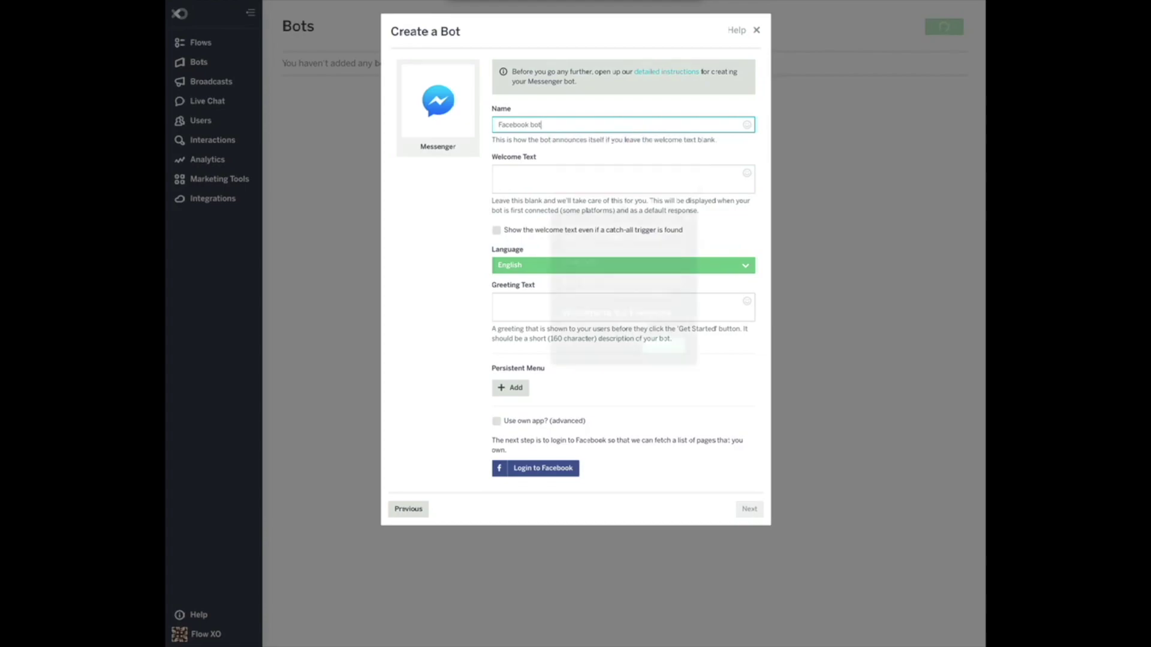
left_click(545, 176)
type("Welcome to the Facebno")
key("BackSpace")
key("BackSpace")
key("BackSpace")
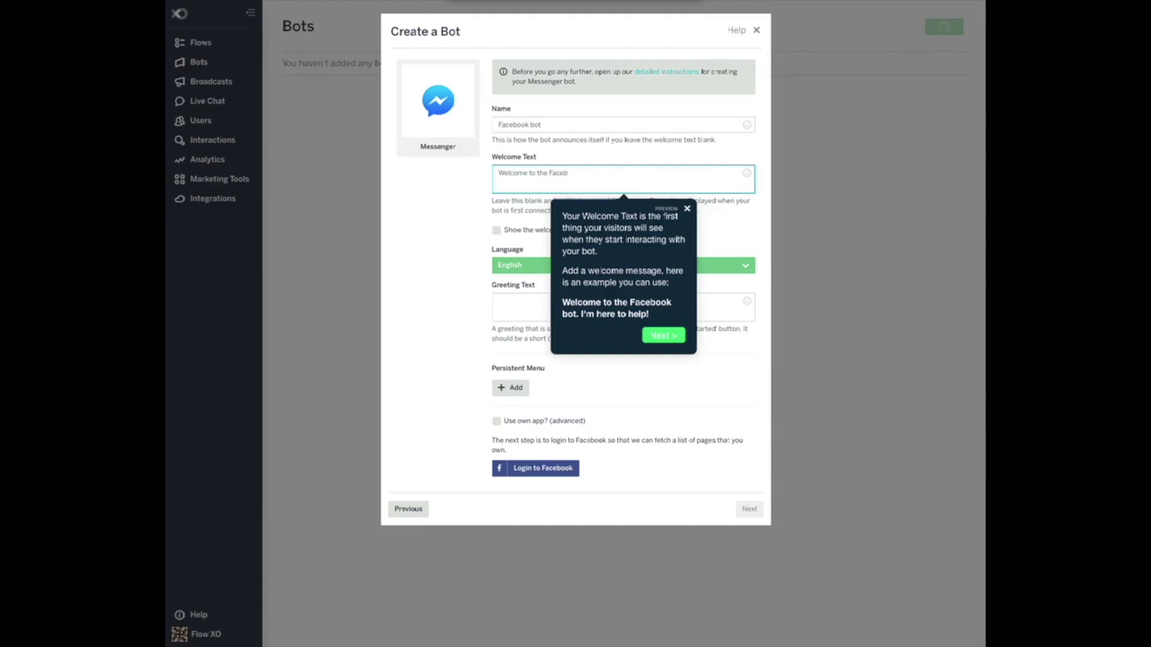
type("ook bot. I'm here to help!")
Set the bot's greeting text to 'Flow XO Demo'.
left_click(657, 338)
left_click(566, 306)
type("Flow X")
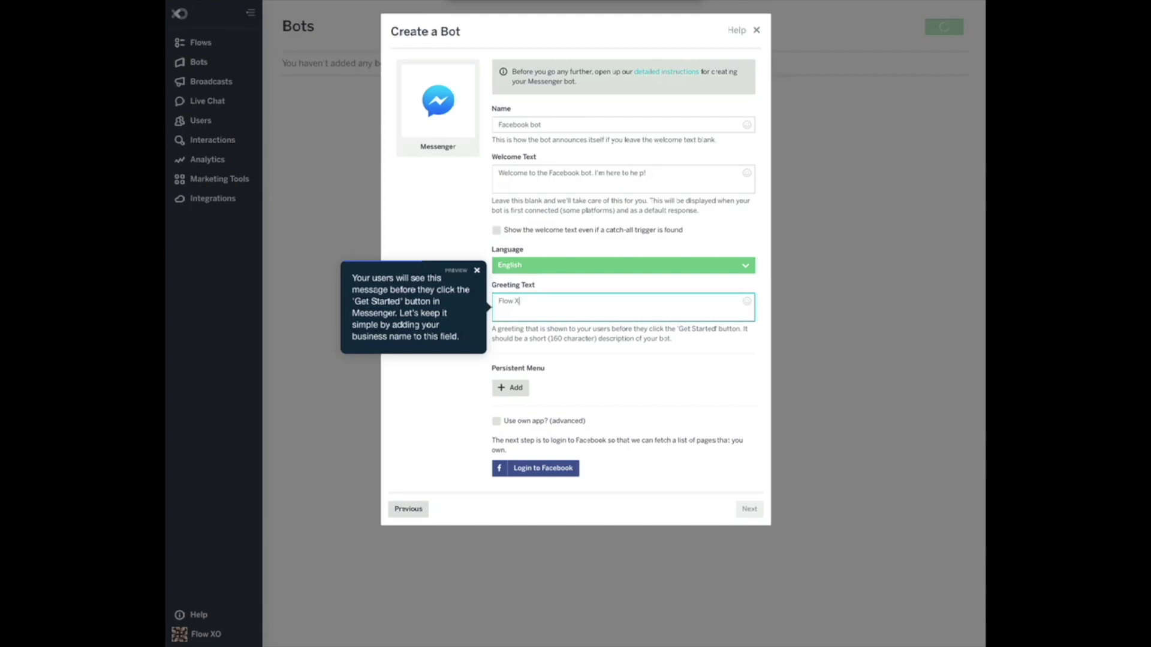
type("O Demo")
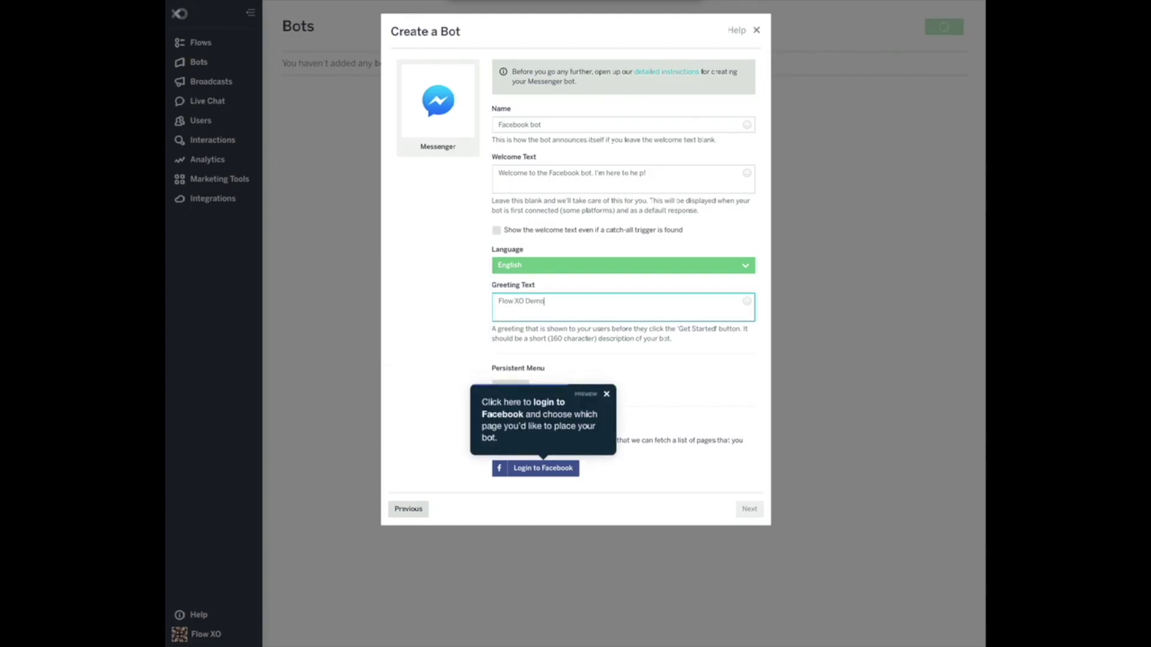
Log in to Facebook, link the bot to the Flow XO Client Demo page, and continue.
left_click(542, 475)
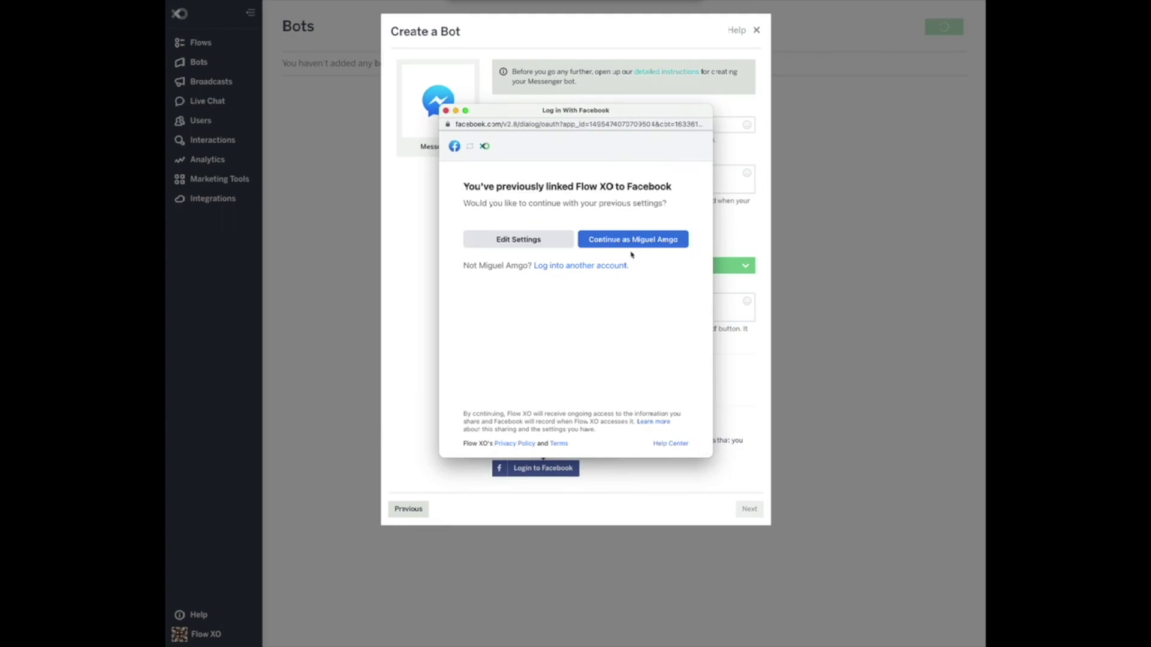
left_click(633, 240)
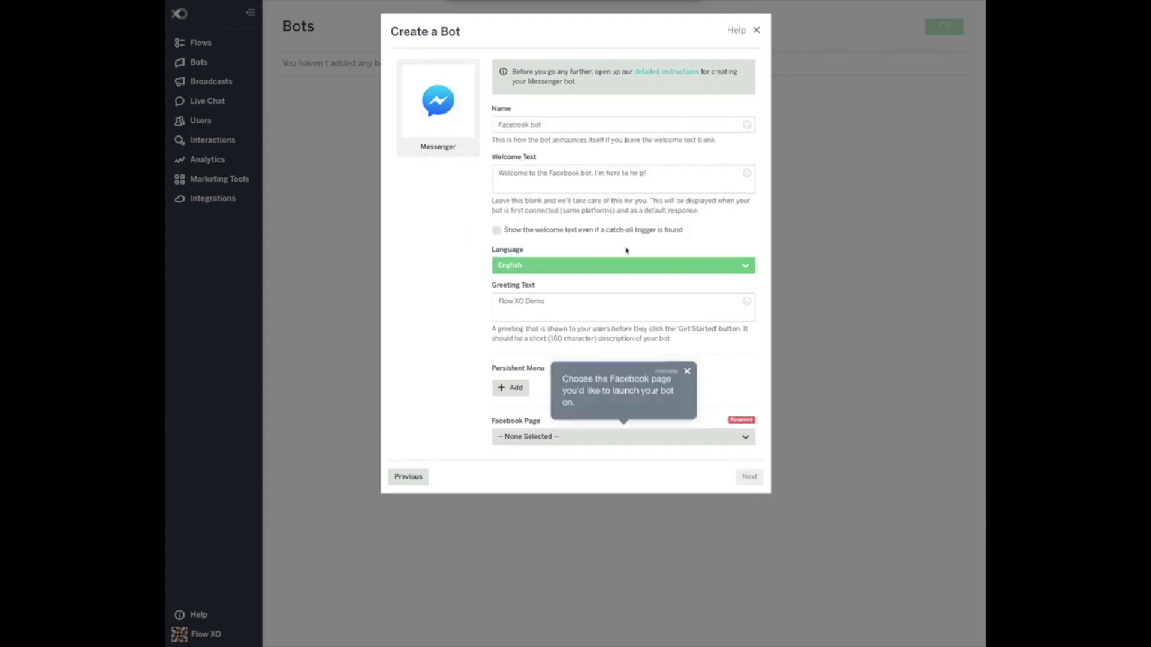
left_click(557, 438)
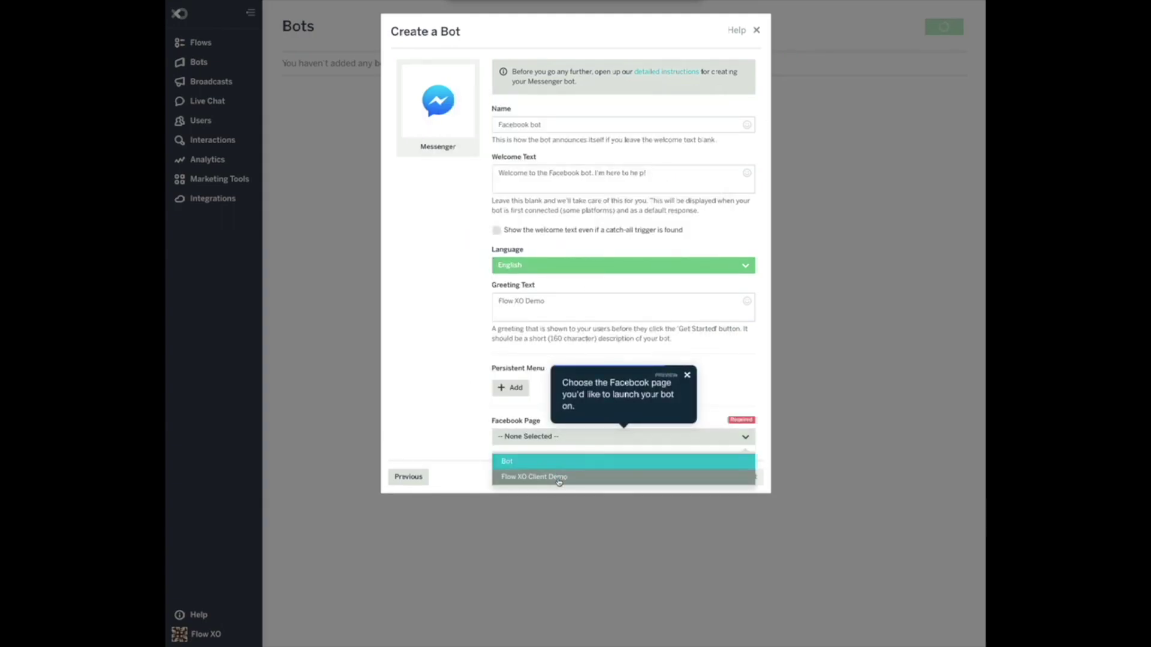
left_click(558, 478)
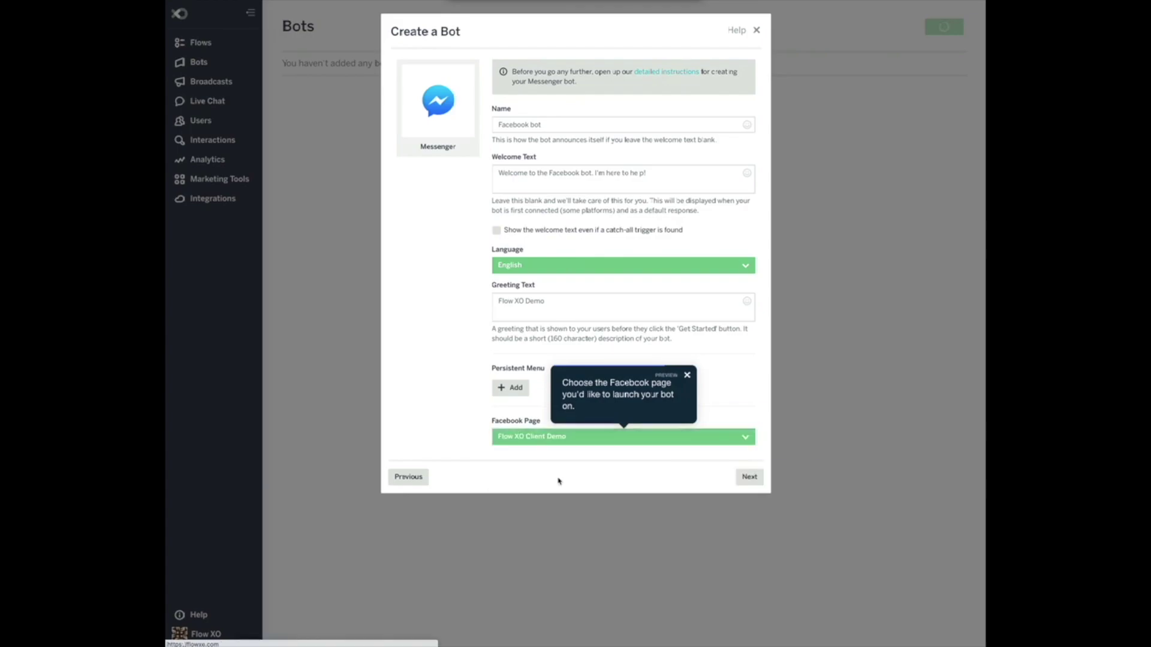
left_click(749, 478)
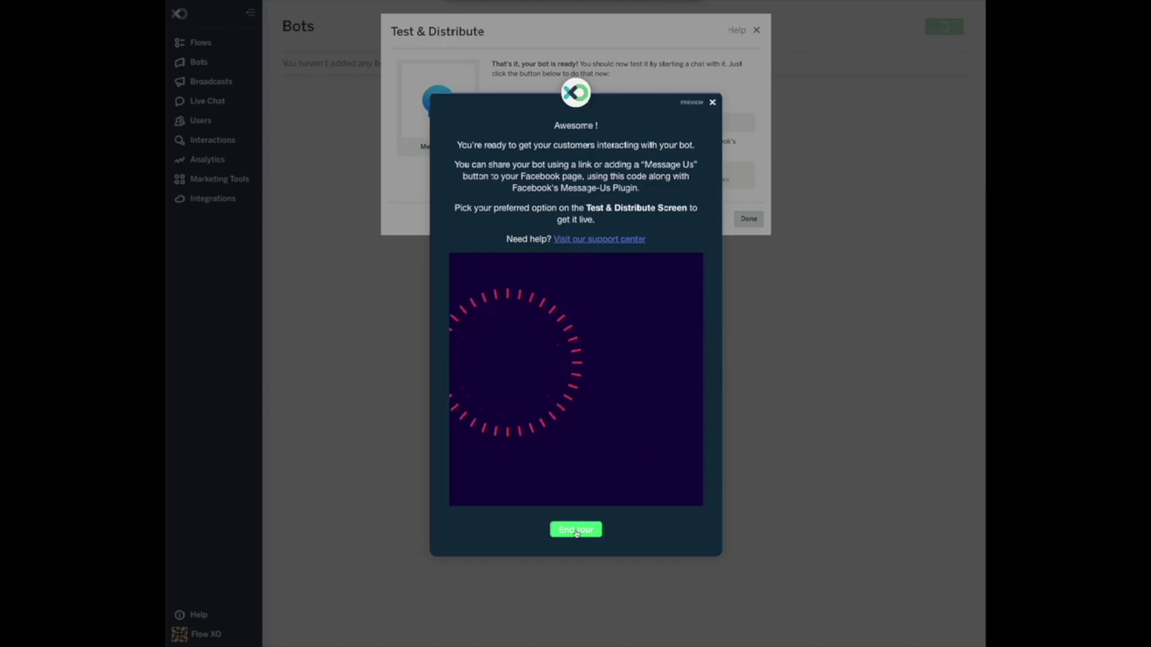
End the guided tour and close the Test & Distribute dialog to return to the Bots list.
left_click(576, 531)
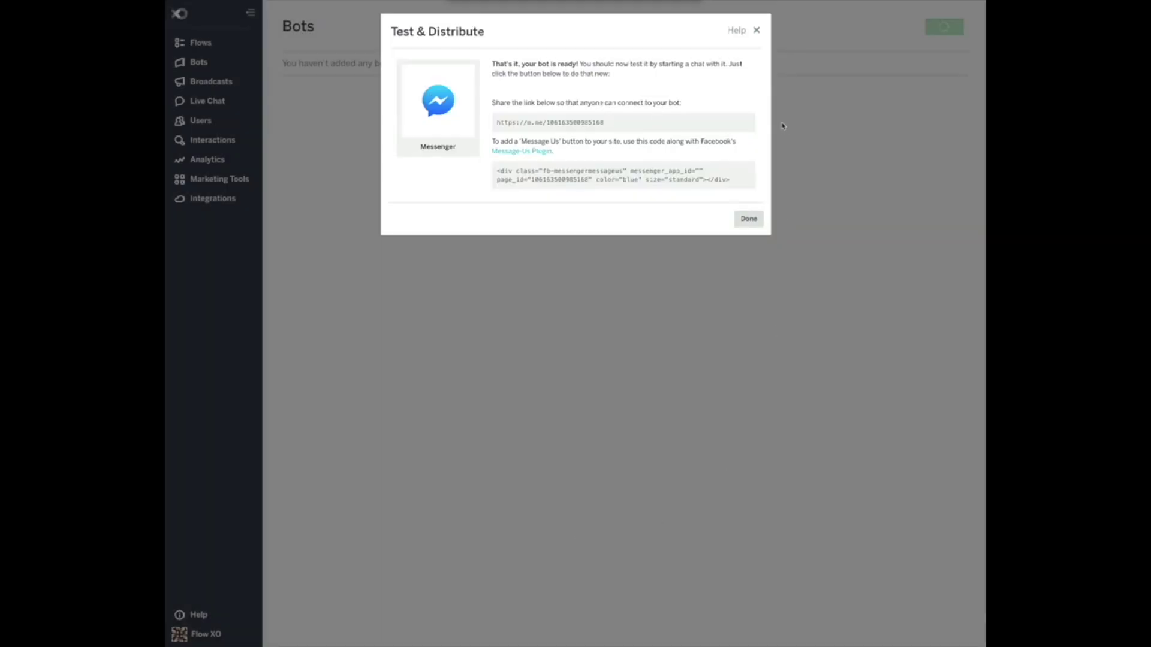
left_click(753, 223)
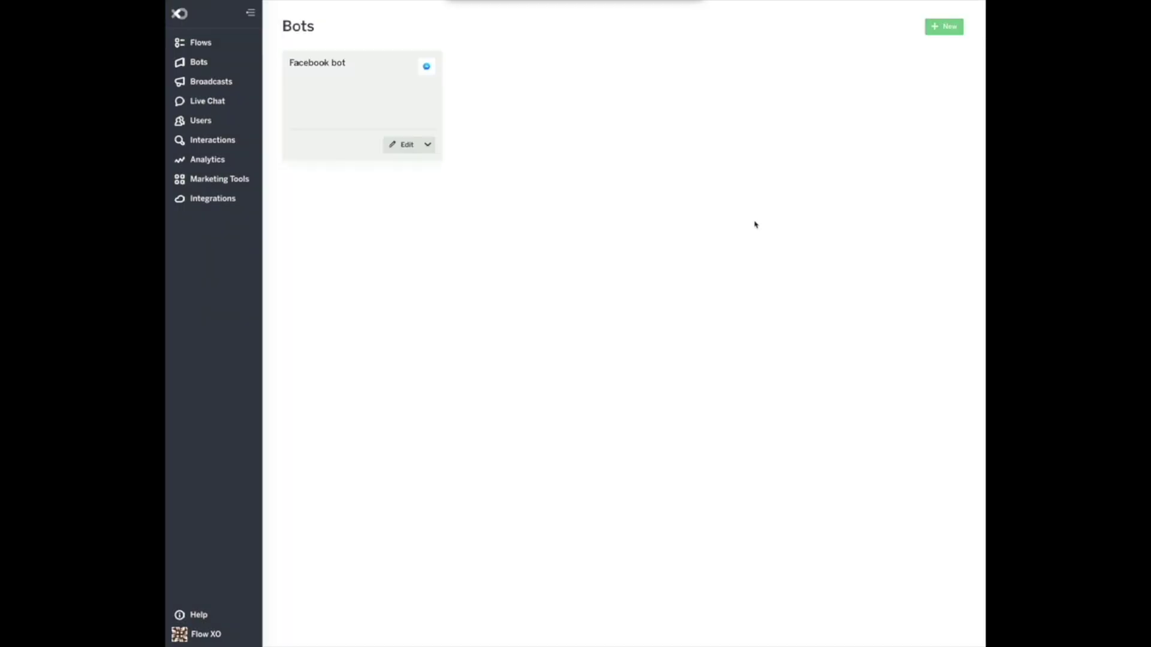